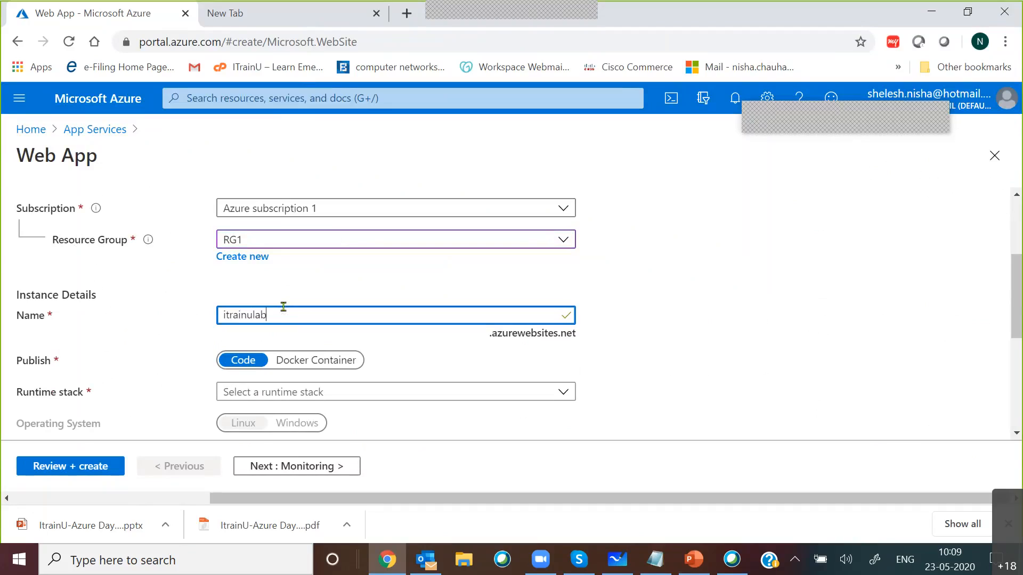
text(103)
key(BackSpace)
key(BackSpace)
key(BackSpace)
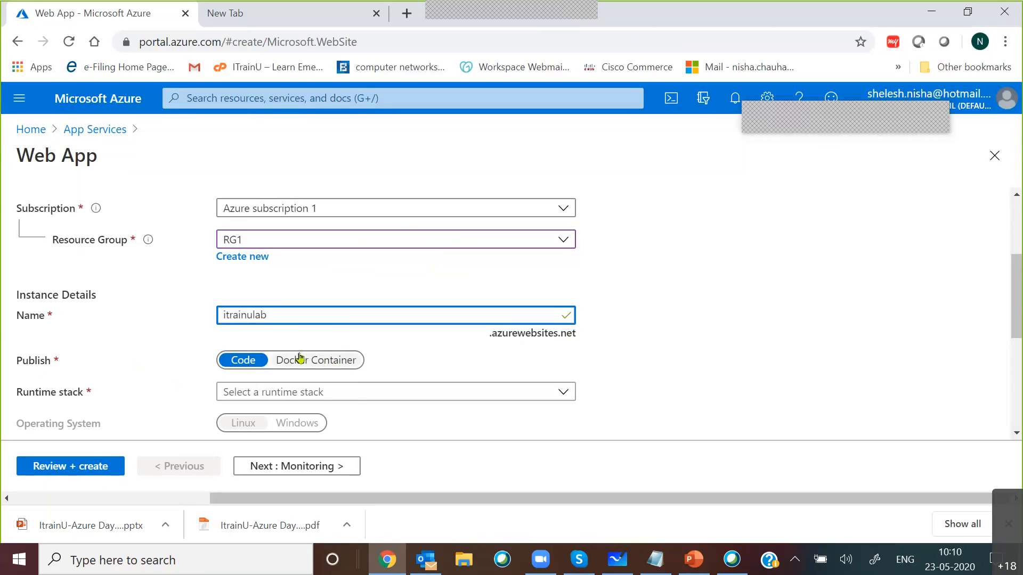
Step: Set the web app's runtime stack to .NET Core 3.1 (LTS)
scroll(67, 255, down, 3)
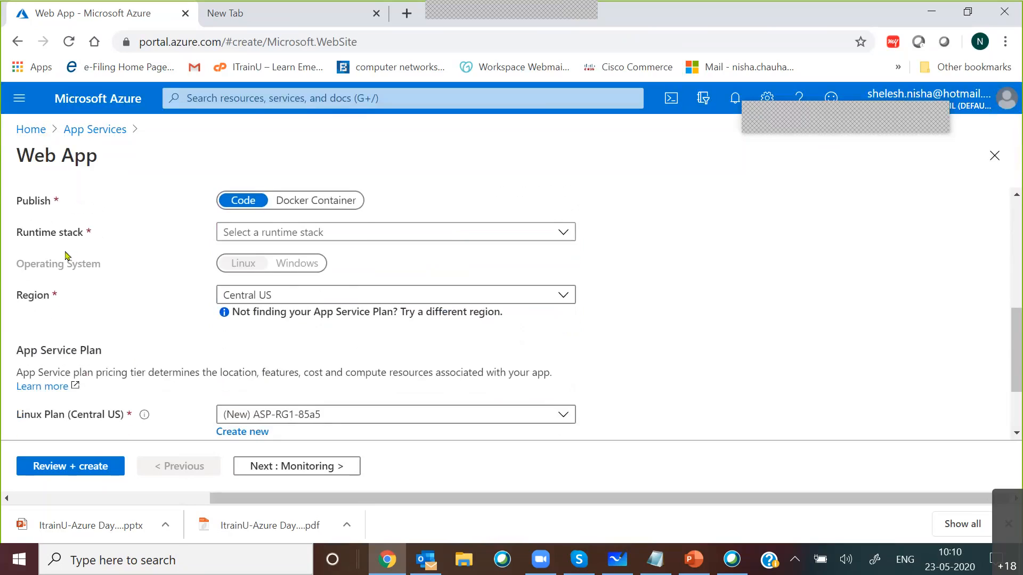
click(361, 237)
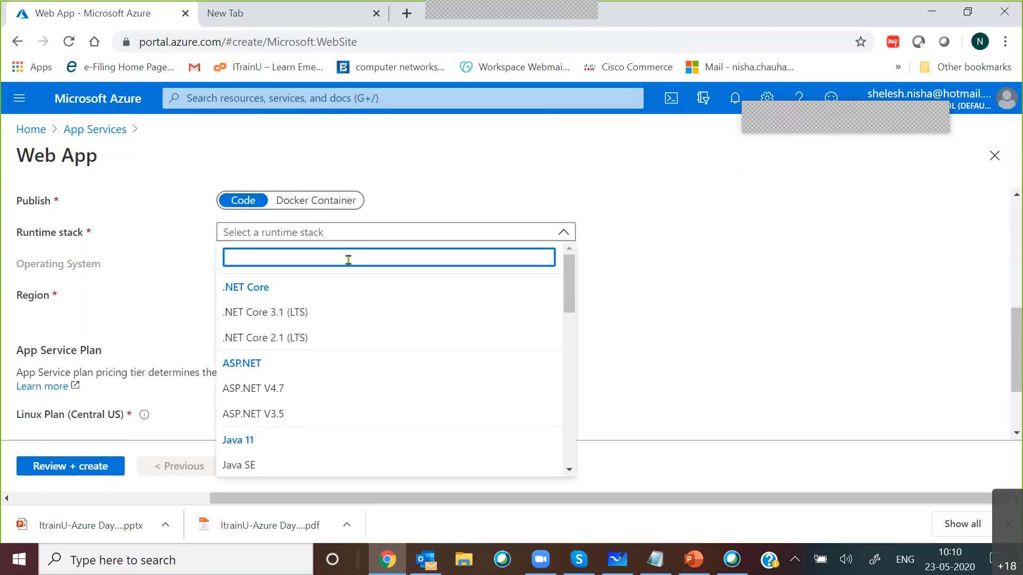
click(335, 315)
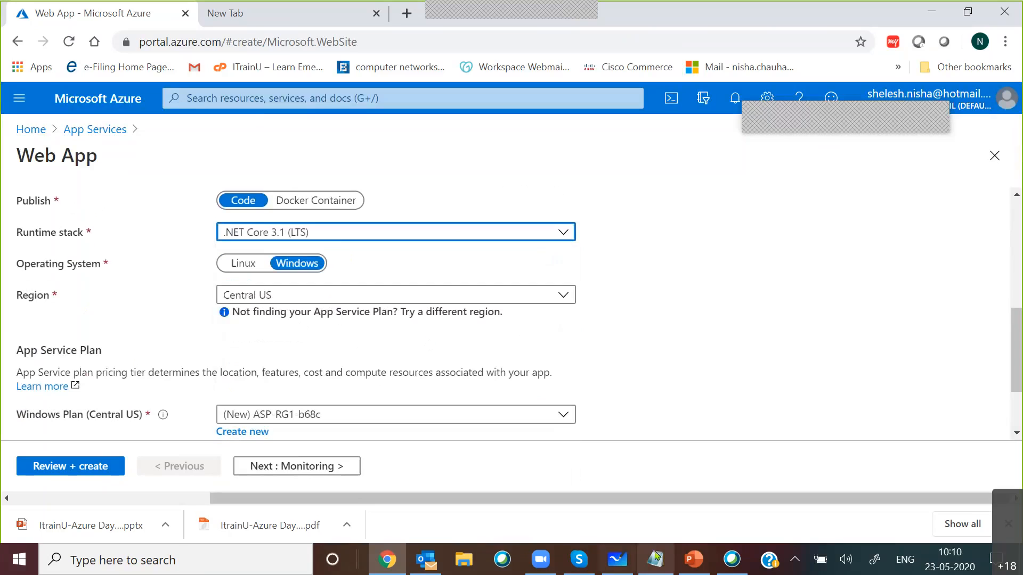
Step: Check the Web App settings on the lab slide in PowerPoint, then return to the Azure portal in Chrome
click(710, 568)
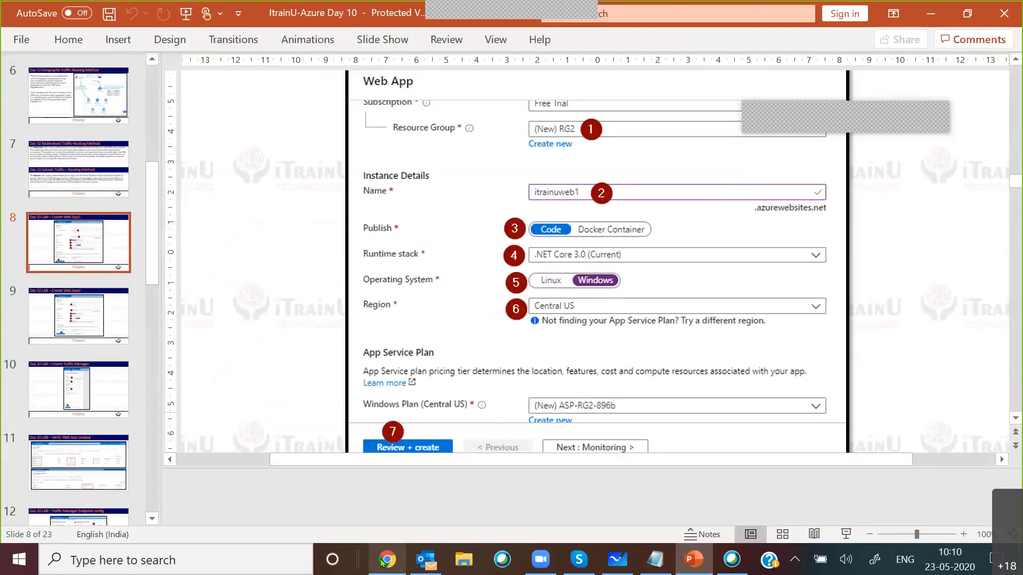
mouse_move(383, 562)
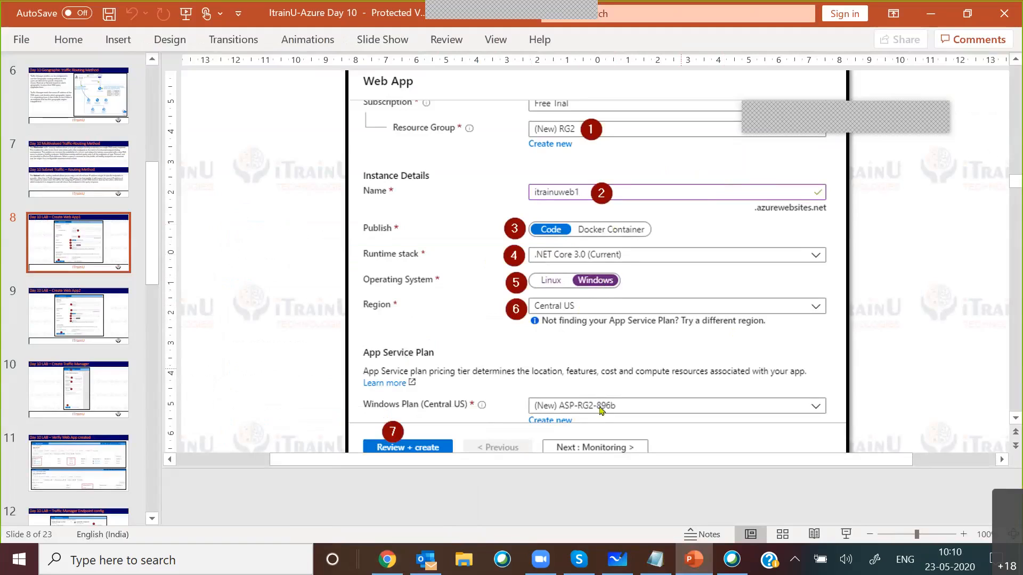
click(389, 568)
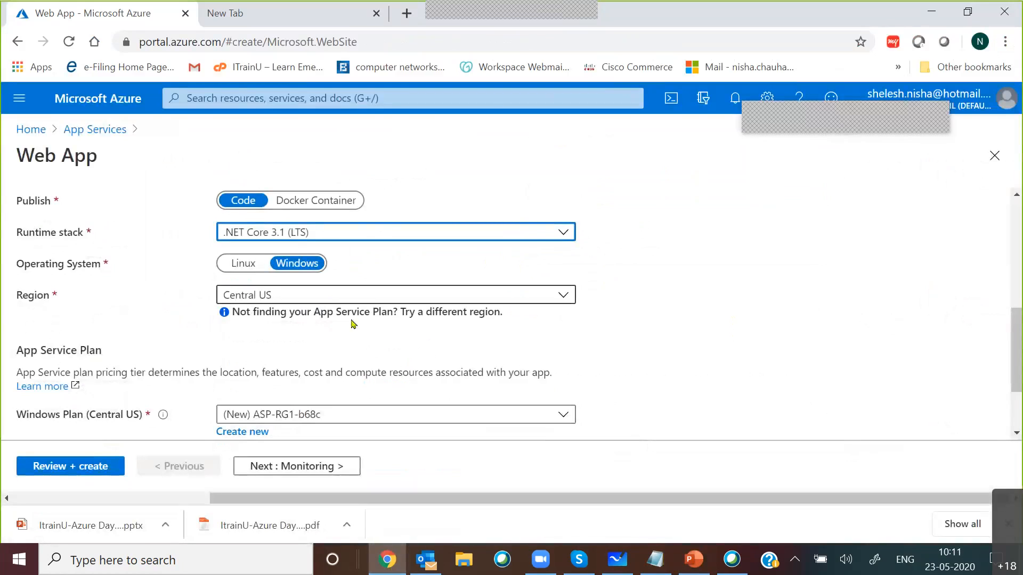
Step: Set the web app's region to West India and check the App Service plan settings
scroll(373, 362, down, 2)
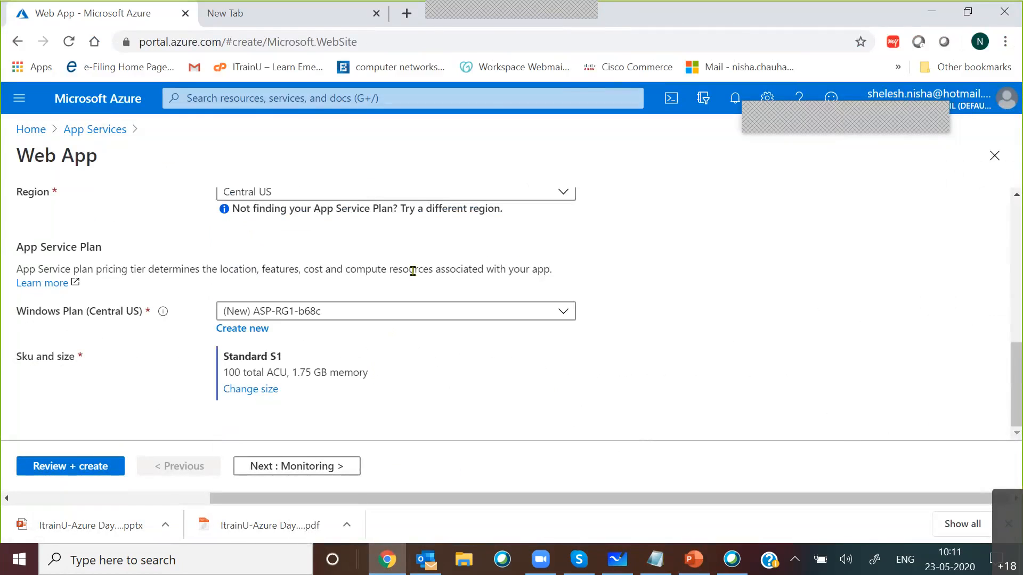
scroll(293, 279, up, 2)
click(293, 278)
scroll(400, 352, down, 8)
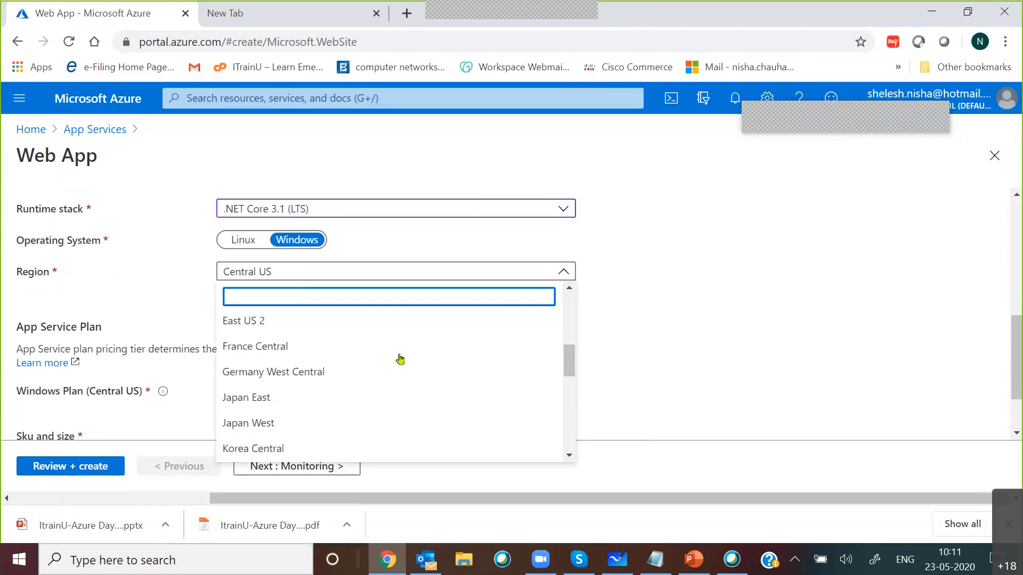
click(241, 396)
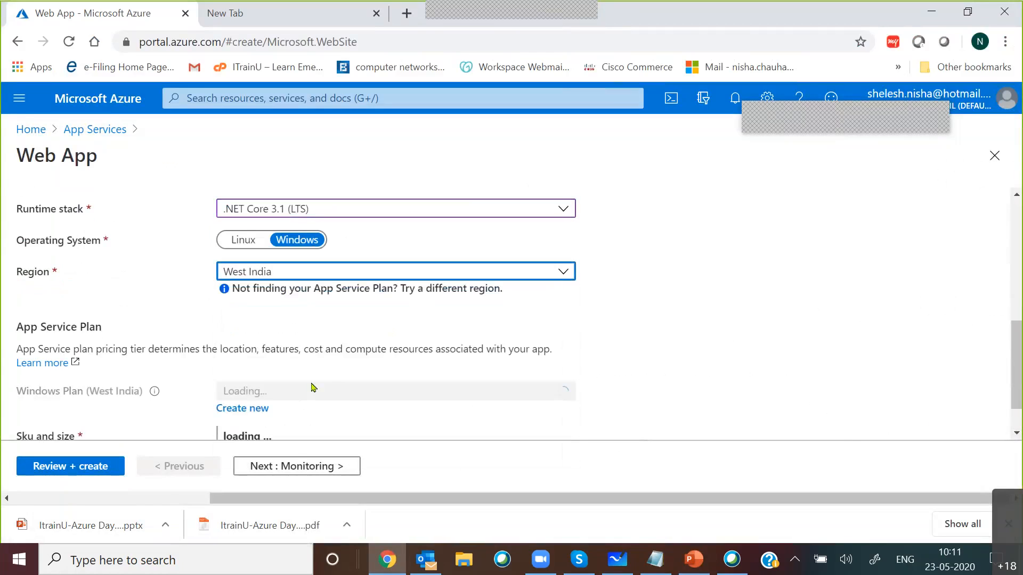
scroll(796, 280, down, 2)
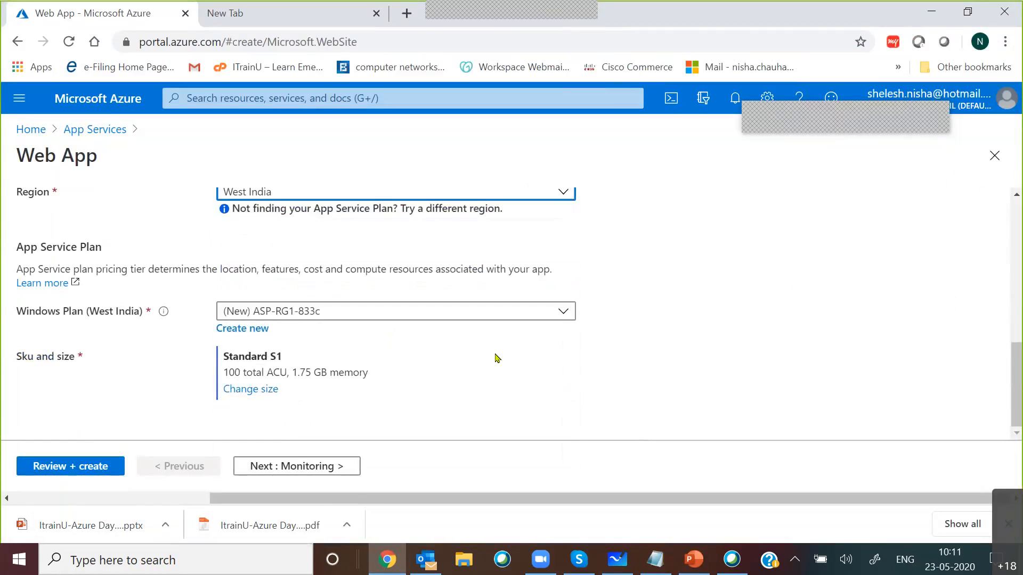
Step: Submit the web app configuration for review, inspect its validation error details and discard the form
click(47, 467)
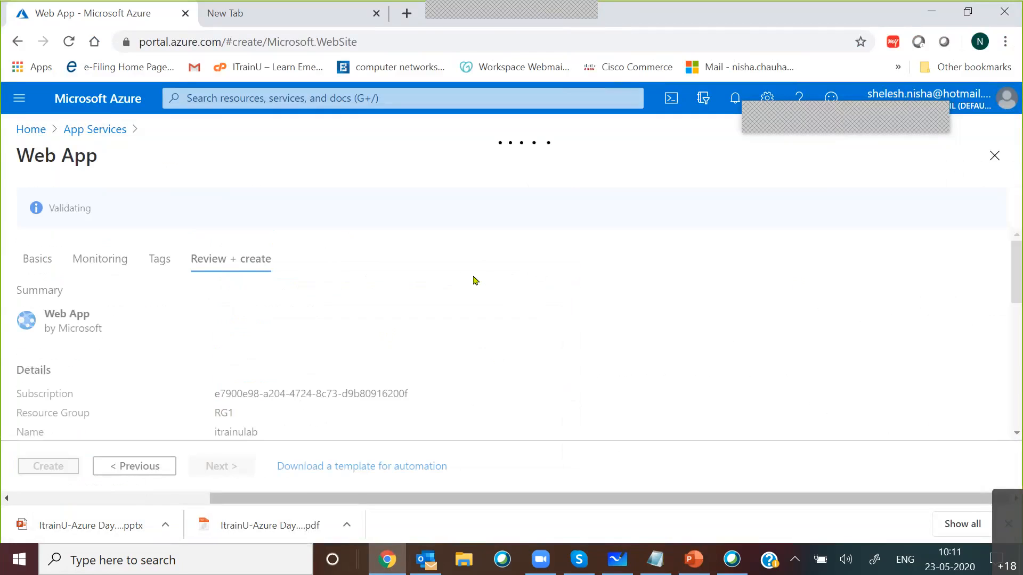
scroll(476, 281, down, 2)
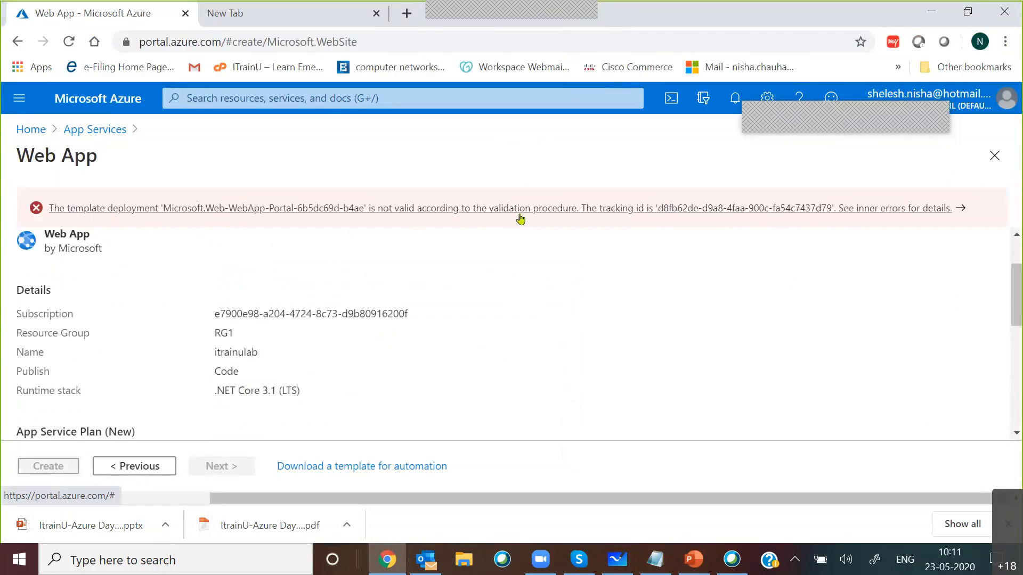
click(941, 210)
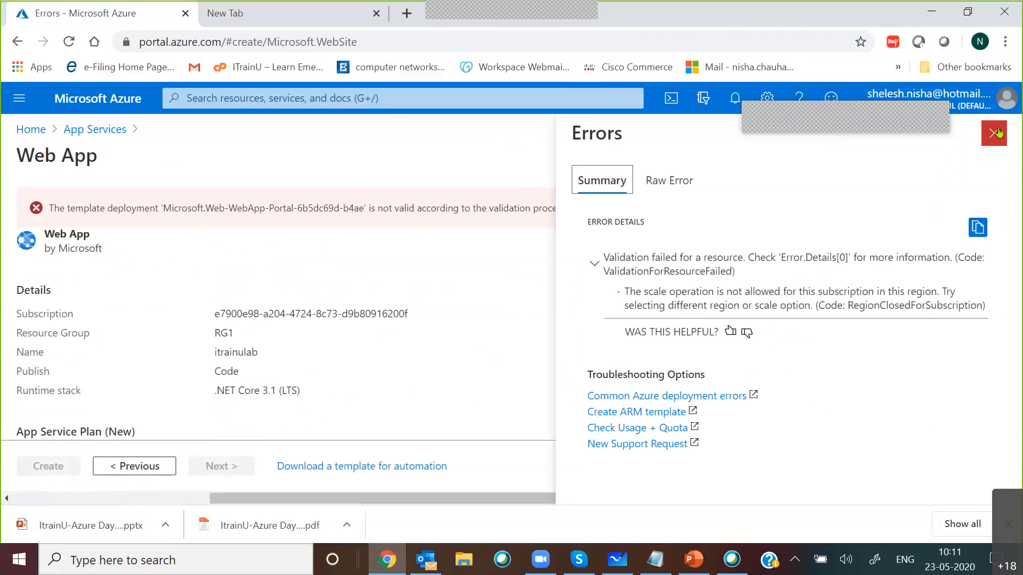
click(995, 134)
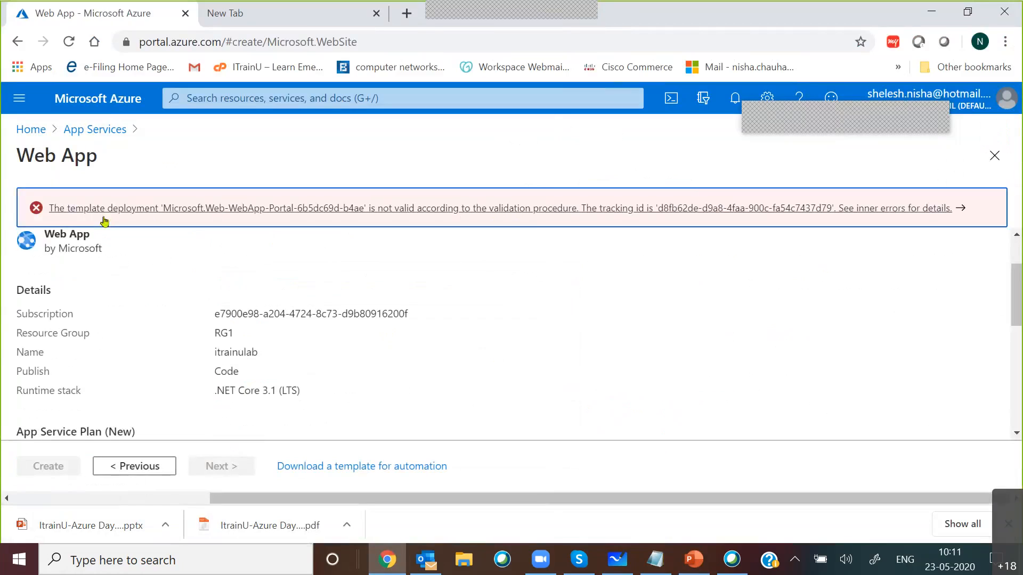
click(995, 155)
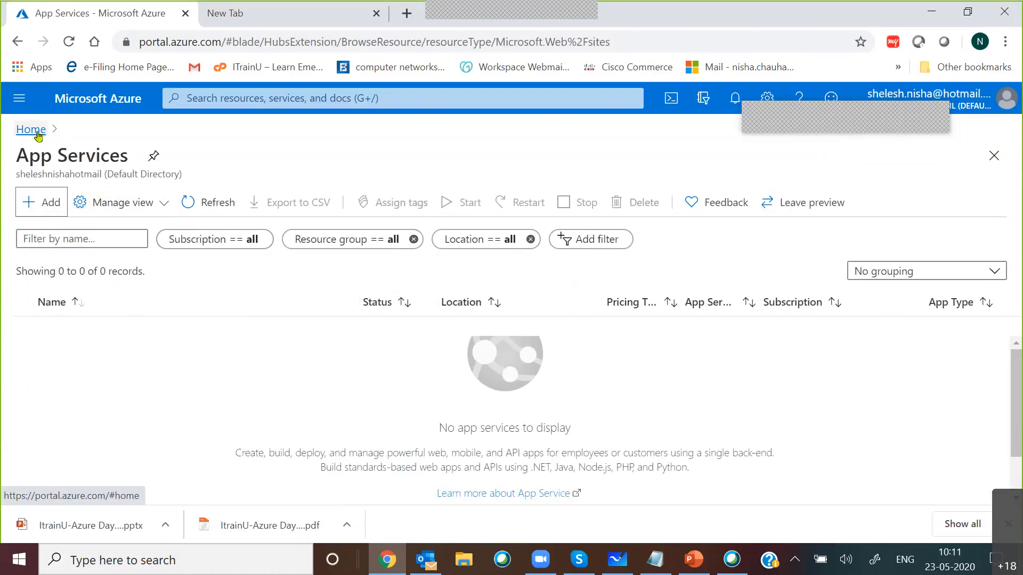
click(45, 204)
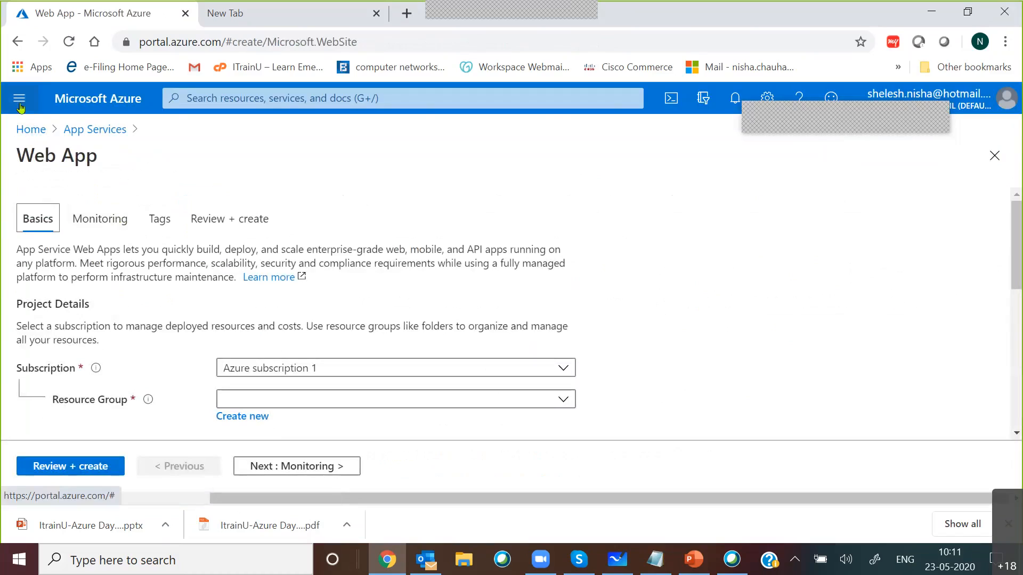
Step: Start a new resource group named RG2 from the resource groups list
click(19, 98)
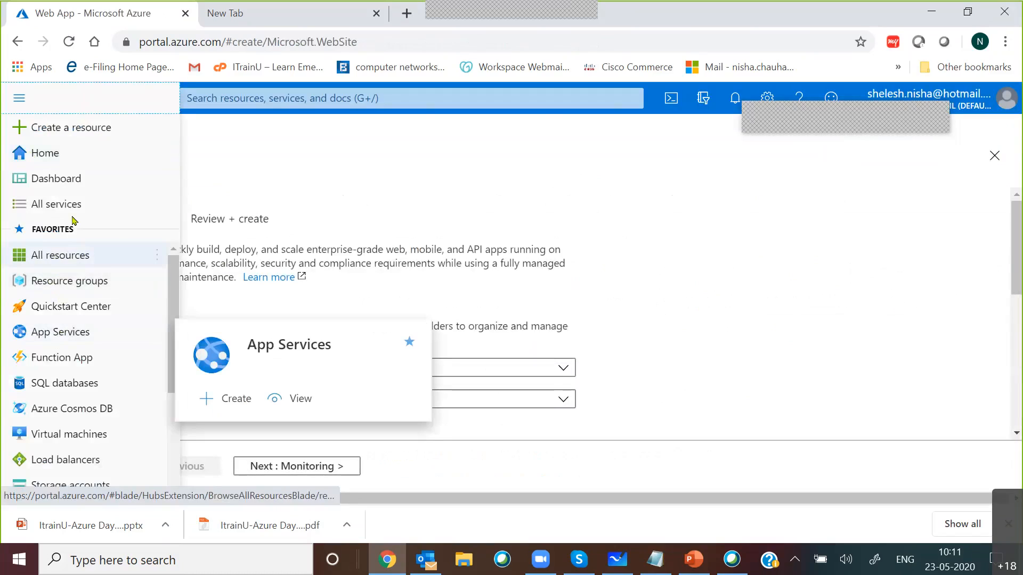
click(74, 289)
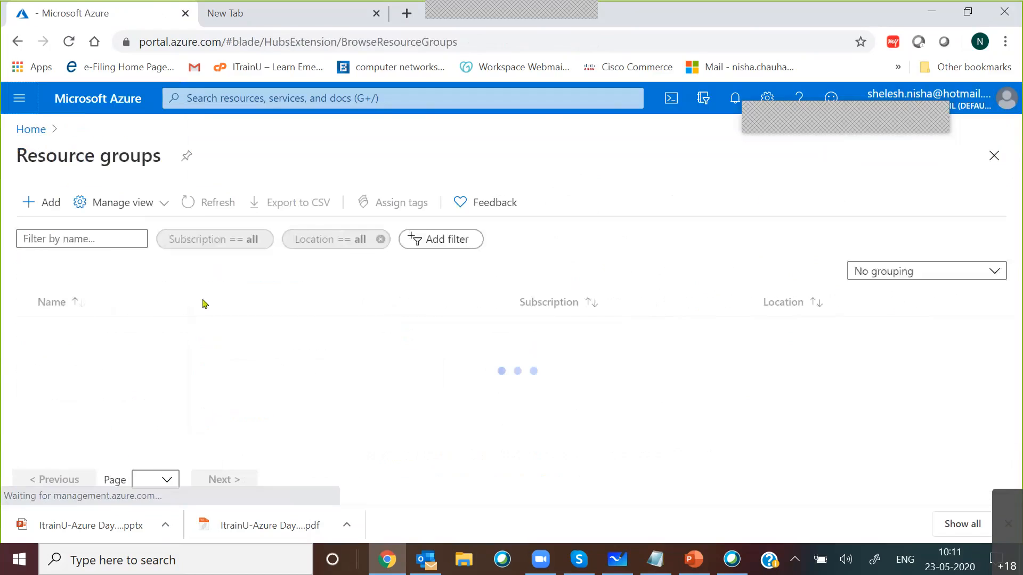
click(33, 205)
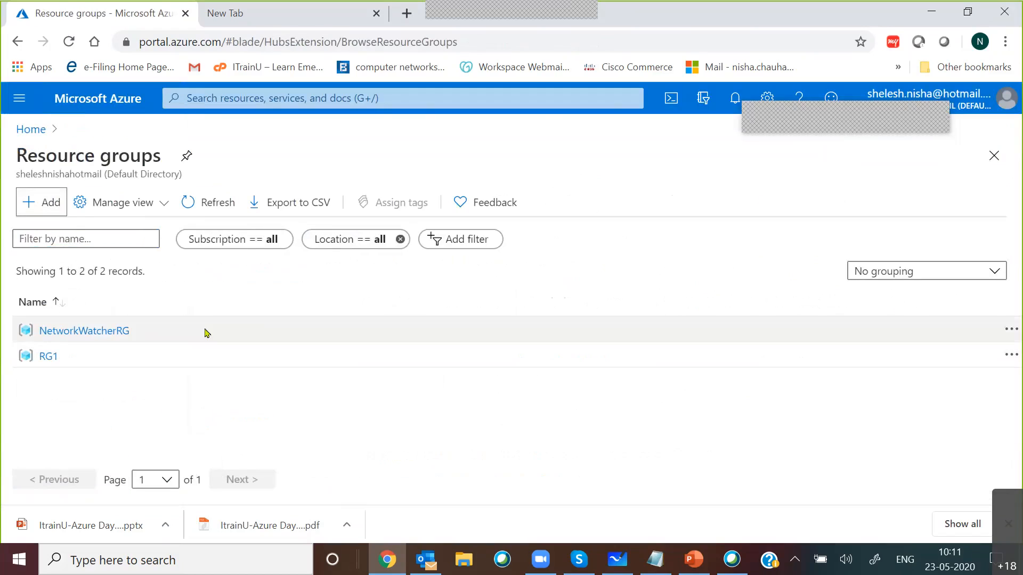
click(258, 359)
text(RG2)
Step: Set the resource group's region to (US) Central US and create the group
click(312, 426)
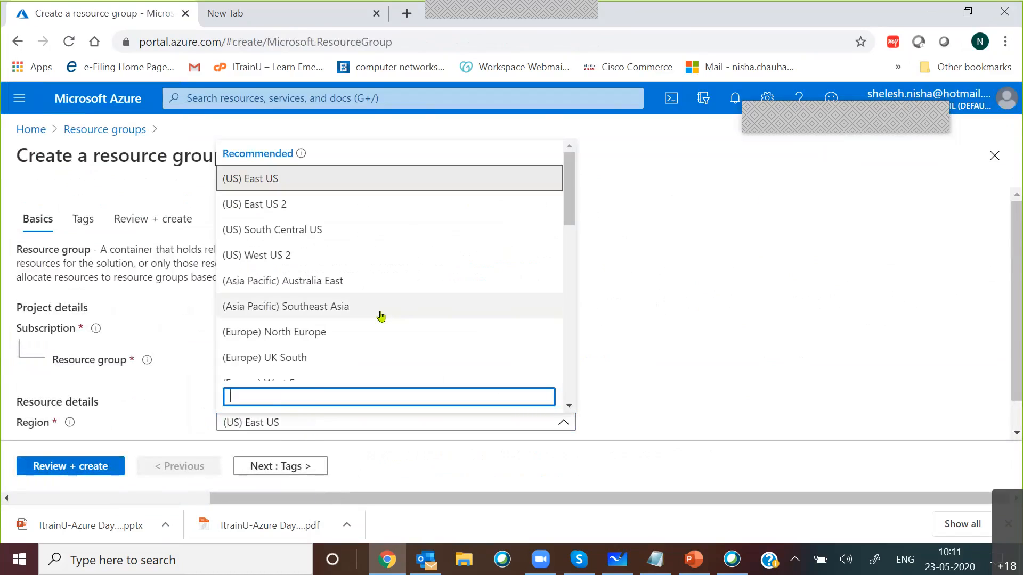
scroll(380, 315, down, 1)
scroll(379, 315, down, 1)
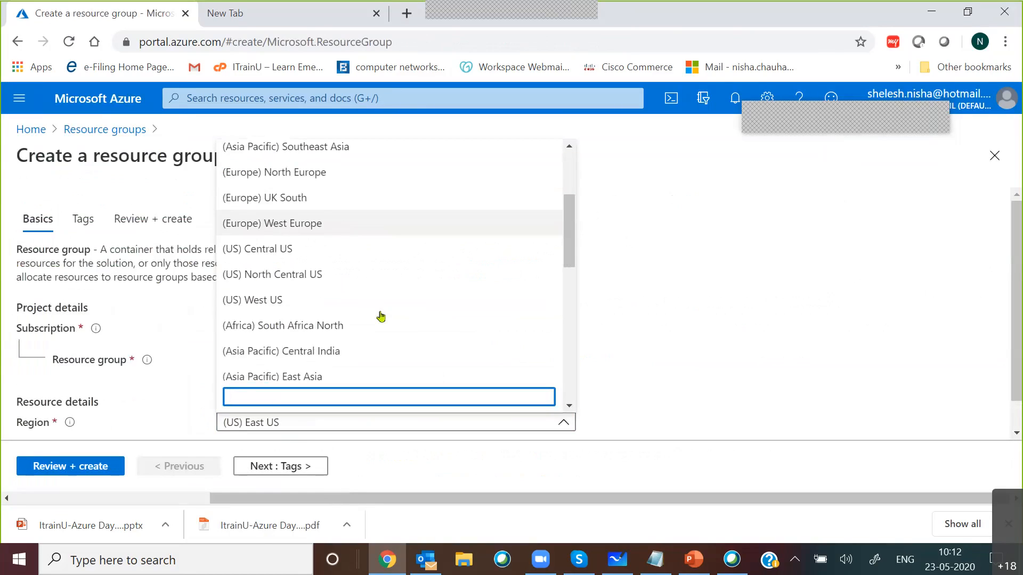
click(328, 248)
scroll(153, 392, down, 1)
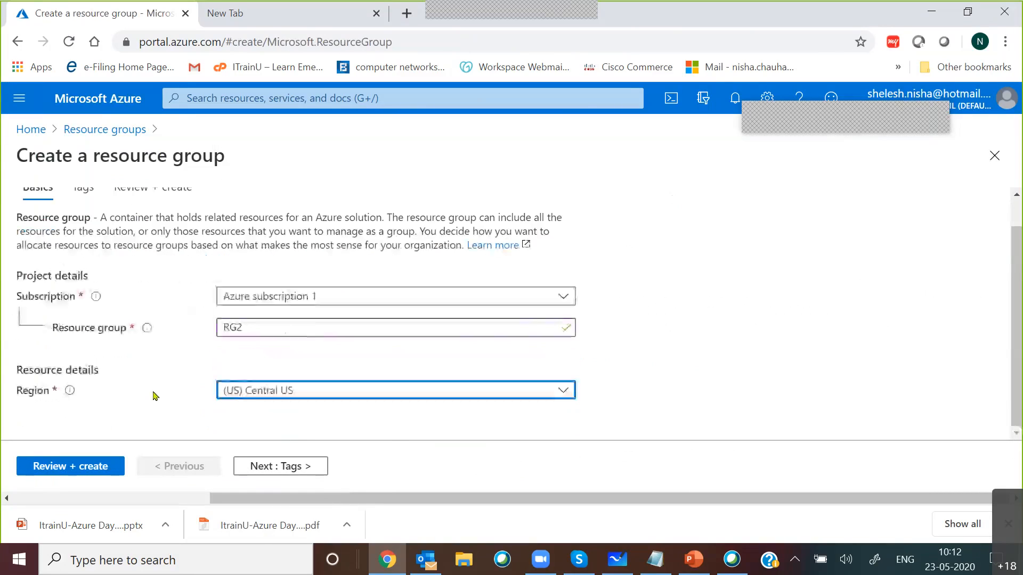
click(69, 467)
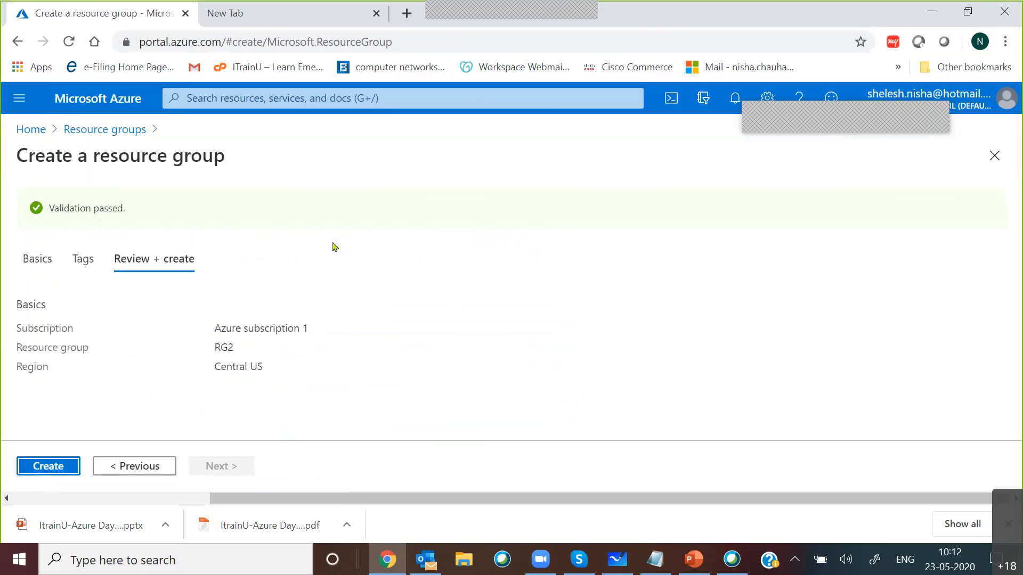
click(488, 13)
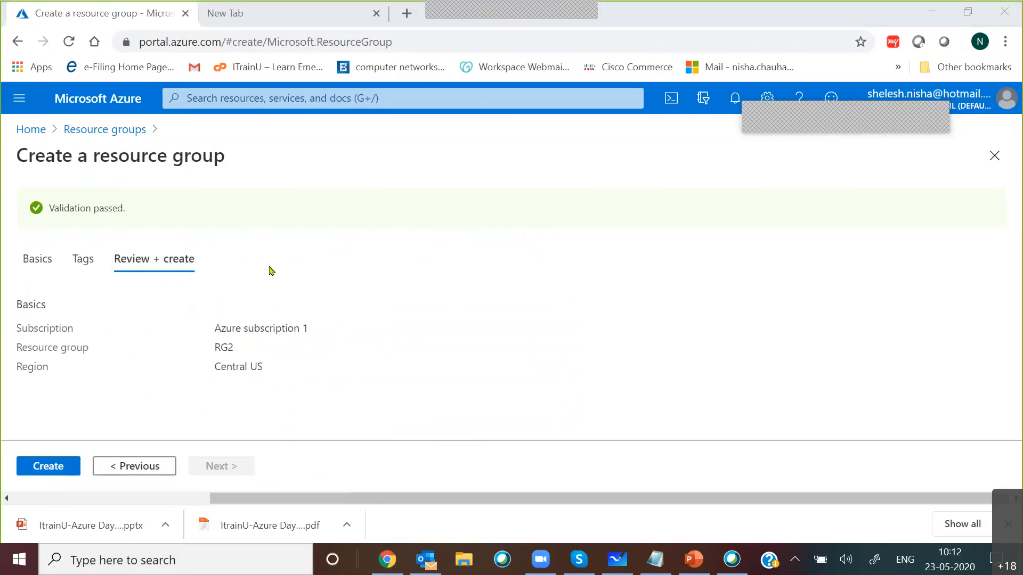
click(55, 467)
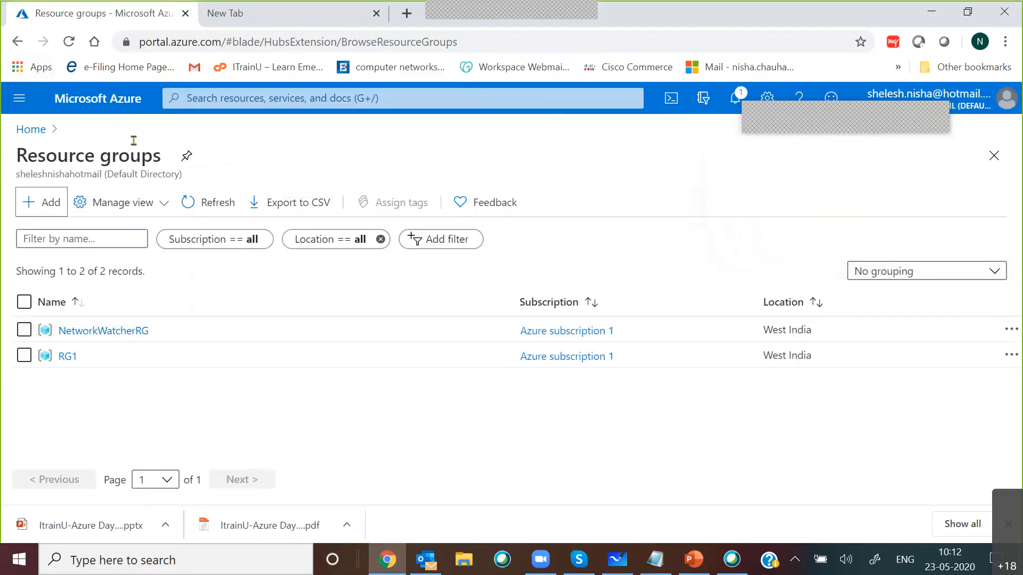
Step: Start a new web app in App Services and assign it to resource group RG2
click(14, 100)
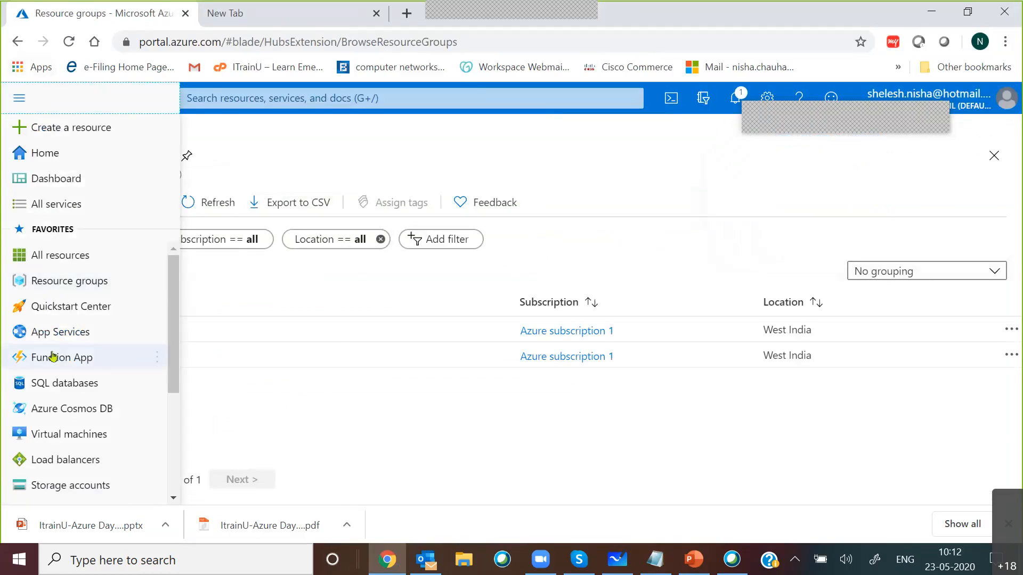
click(43, 332)
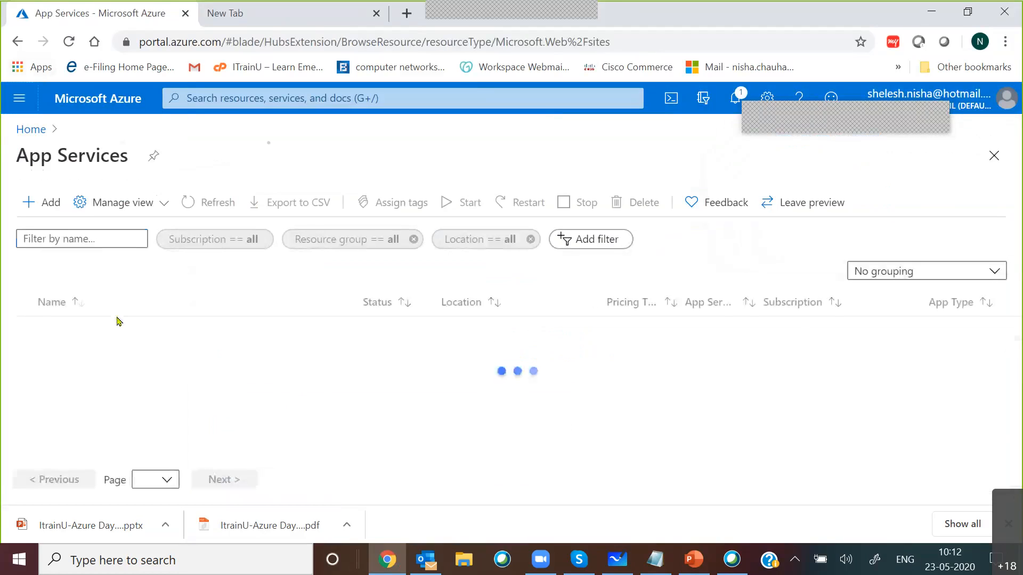
click(42, 203)
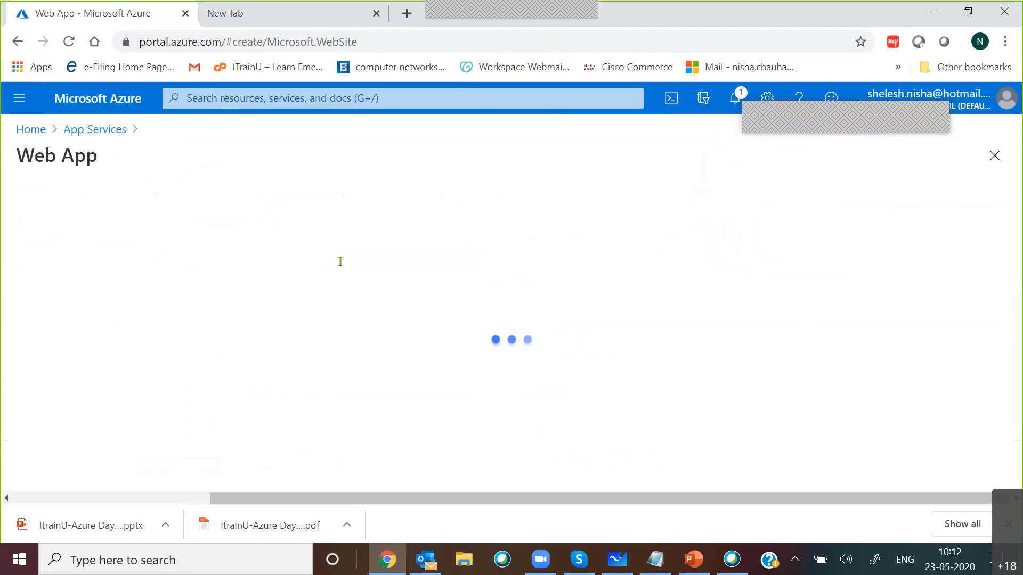
click(258, 402)
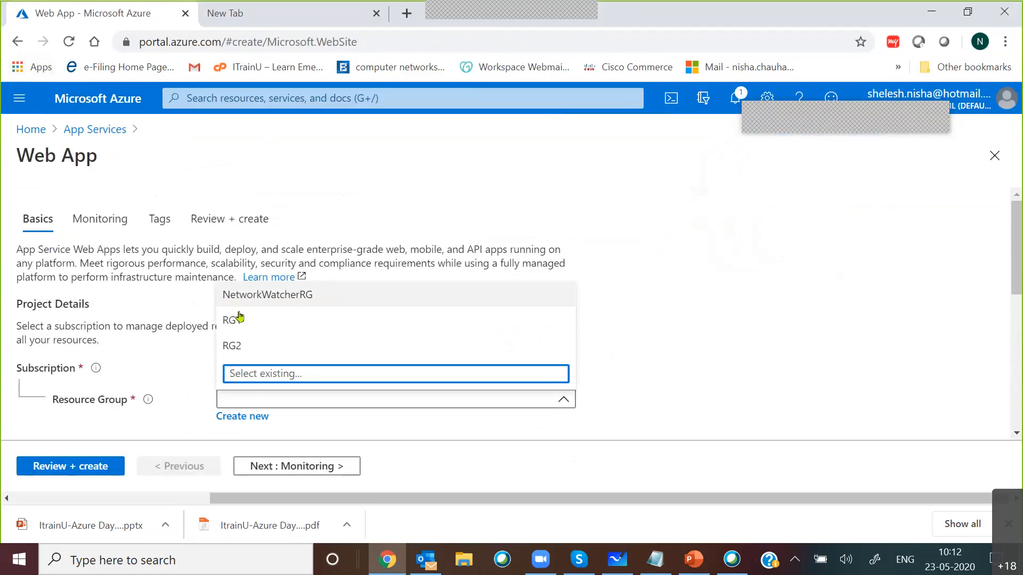
click(632, 364)
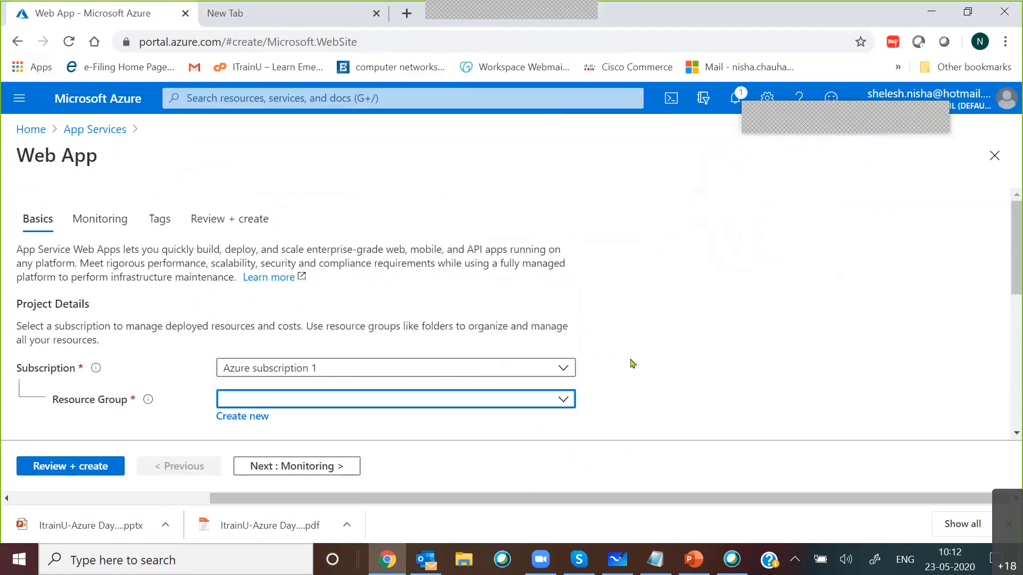
scroll(631, 364, down, 3)
scroll(631, 364, down, 2)
scroll(631, 364, up, 2)
Step: Name the web app itulab
click(246, 314)
text(we)
key(BackSpace)
key(BackSpace)
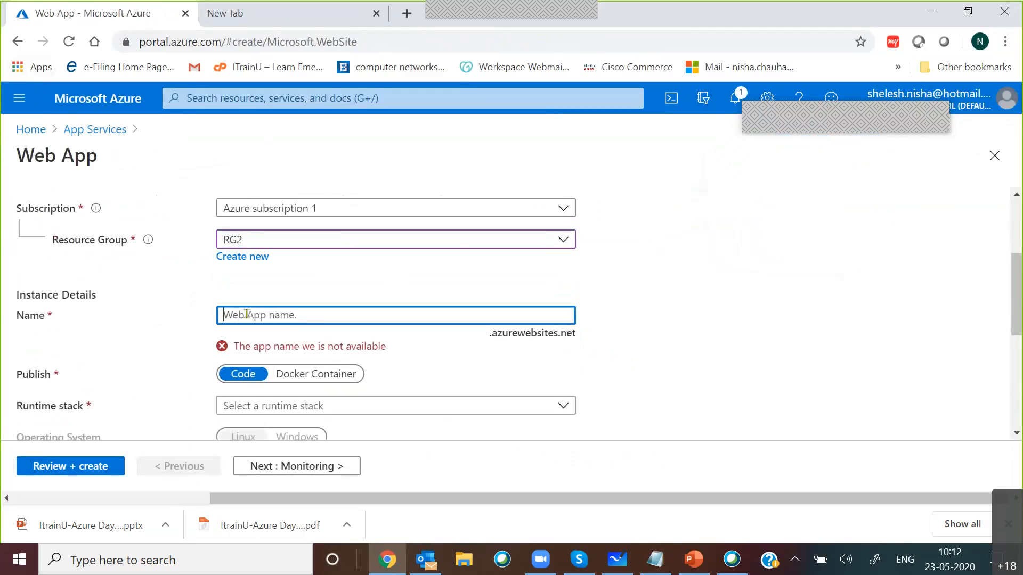
text(it)
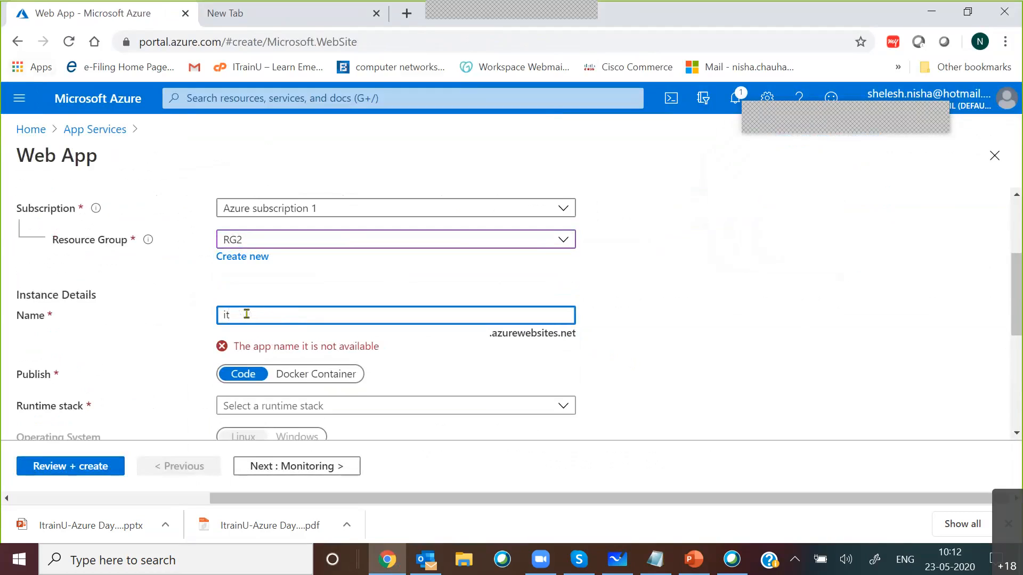
text(ulab)
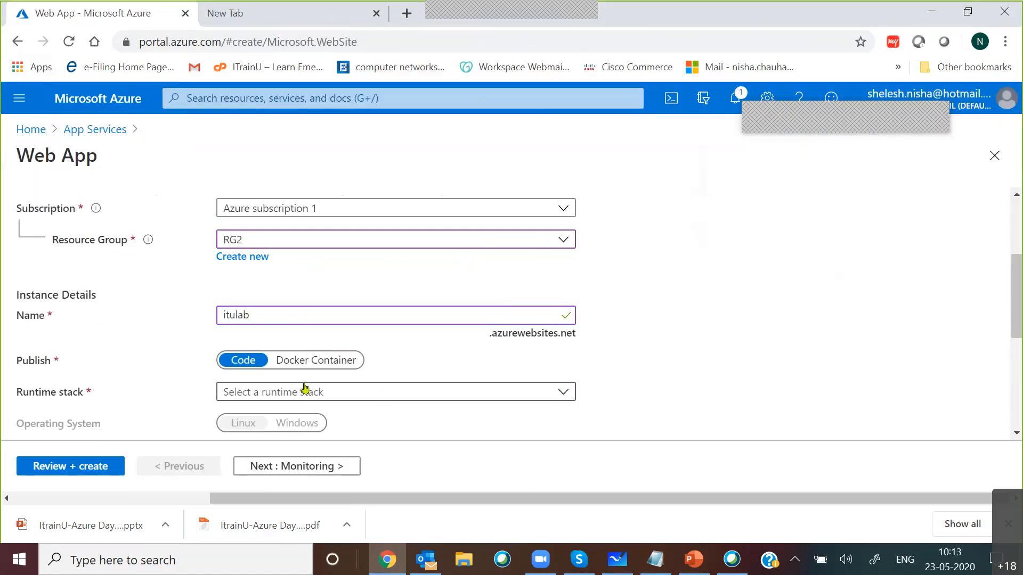
Step: Set the web app's runtime stack to .NET Core 3.1 (LTS), then review and create the app
click(375, 393)
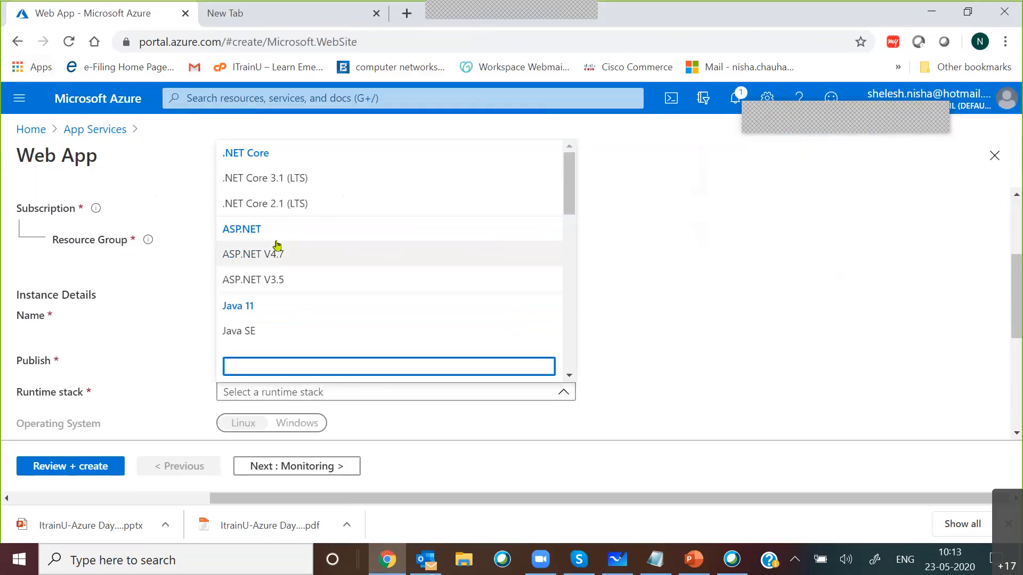
click(276, 179)
scroll(760, 336, down, 3)
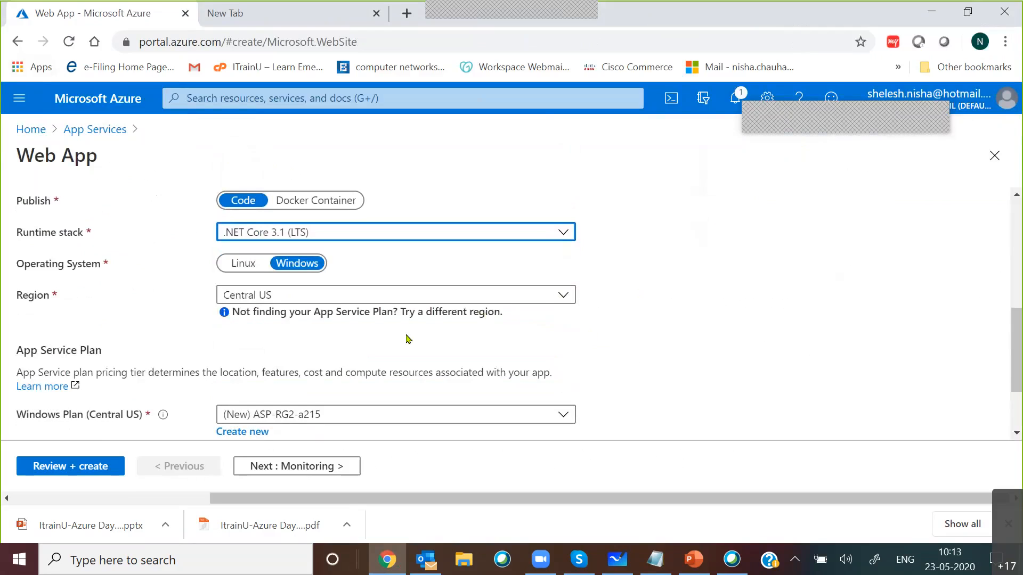
scroll(408, 338, down, 2)
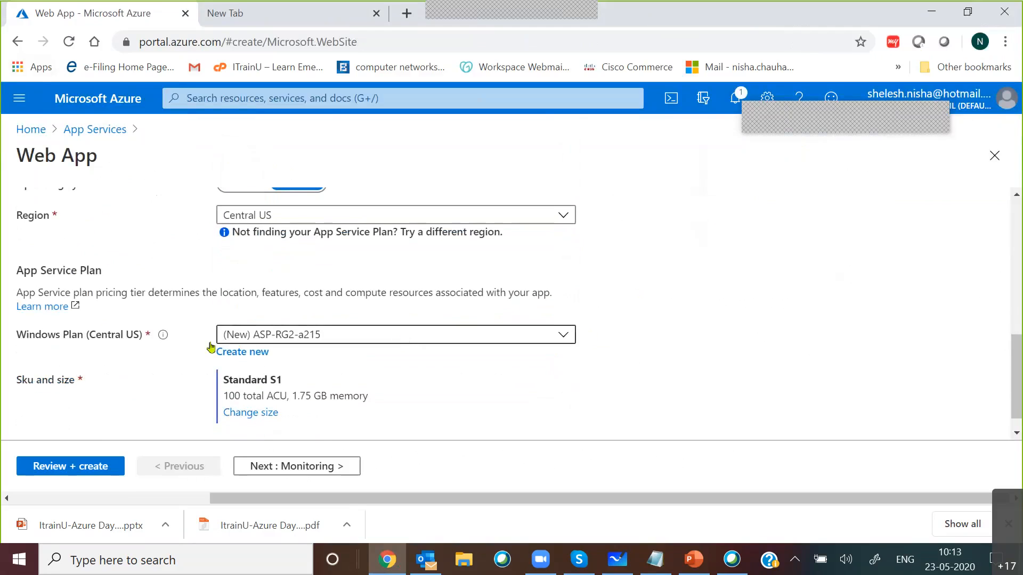
scroll(388, 346, down, 1)
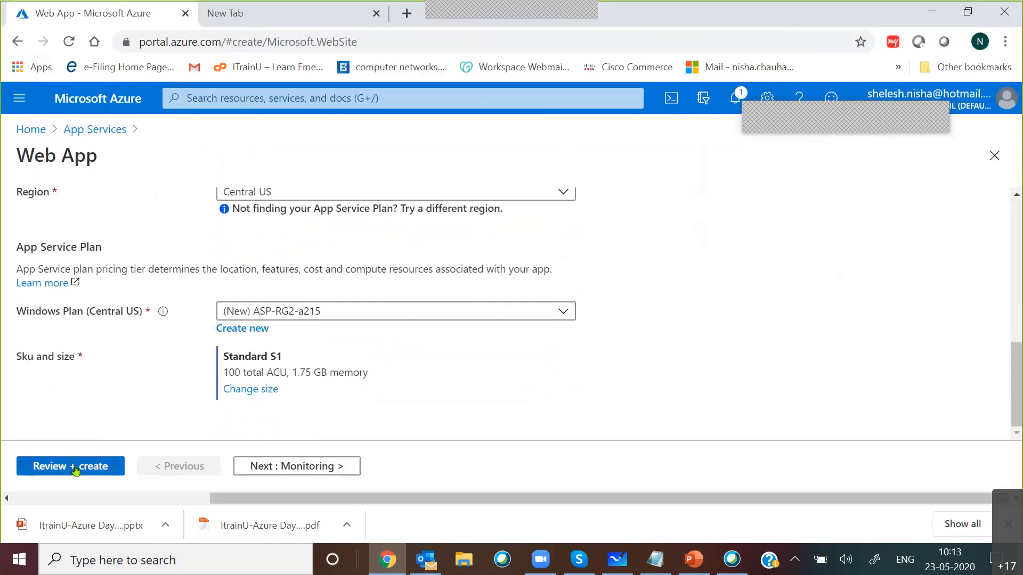
click(80, 467)
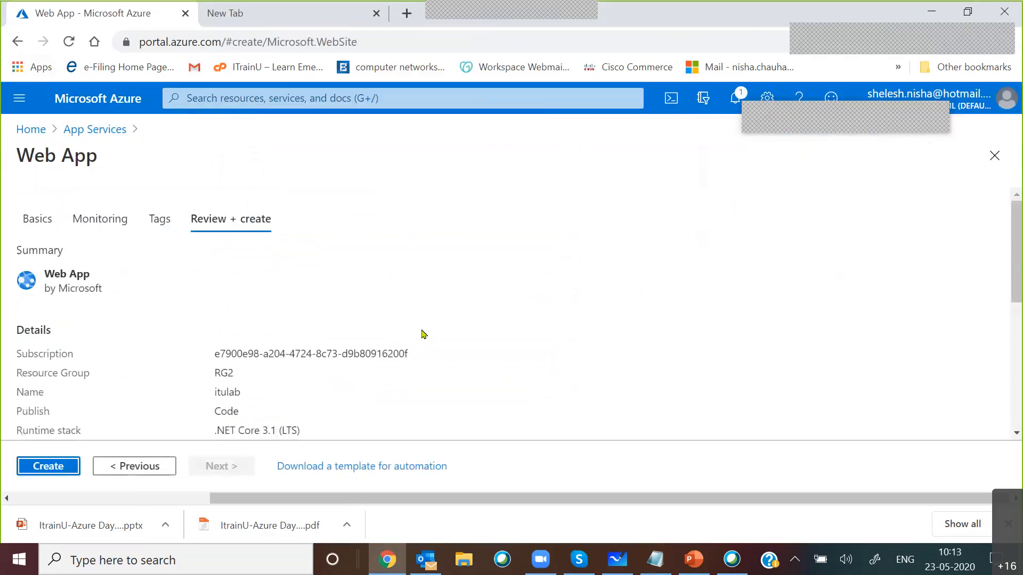
click(44, 465)
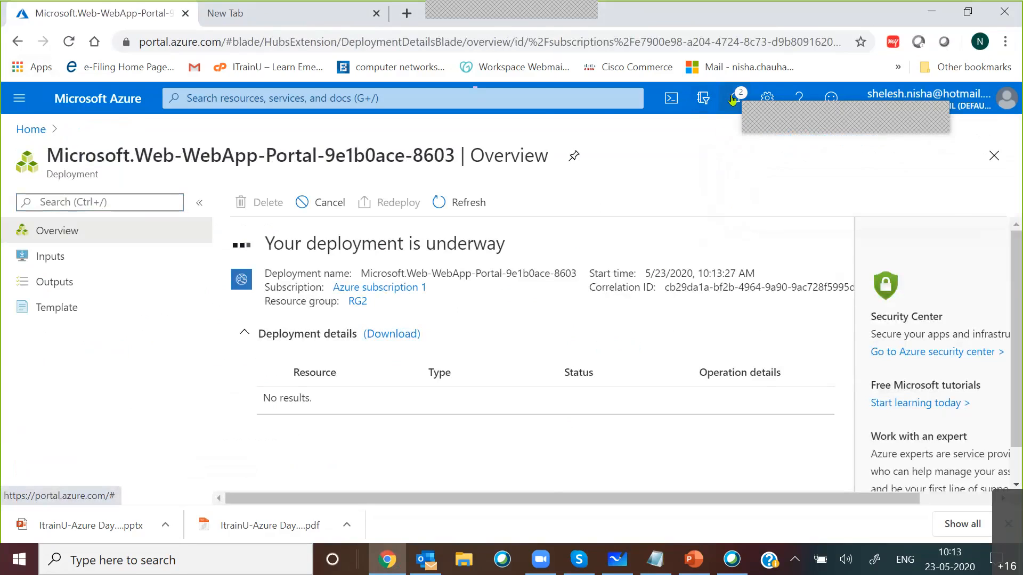
Step: Check the web app's deployment progress in the notifications and open the finished deployment's overview
click(733, 100)
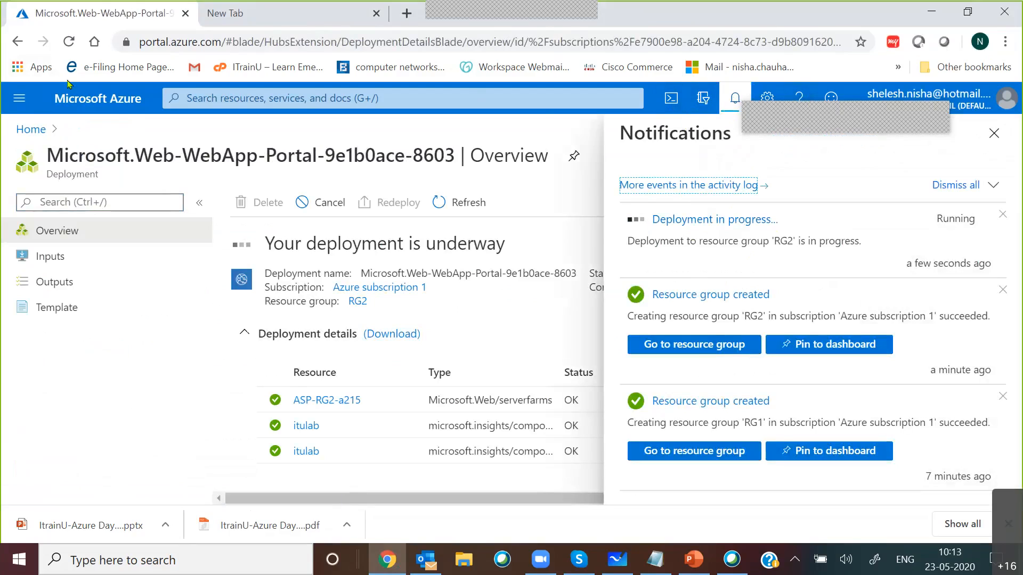
click(19, 98)
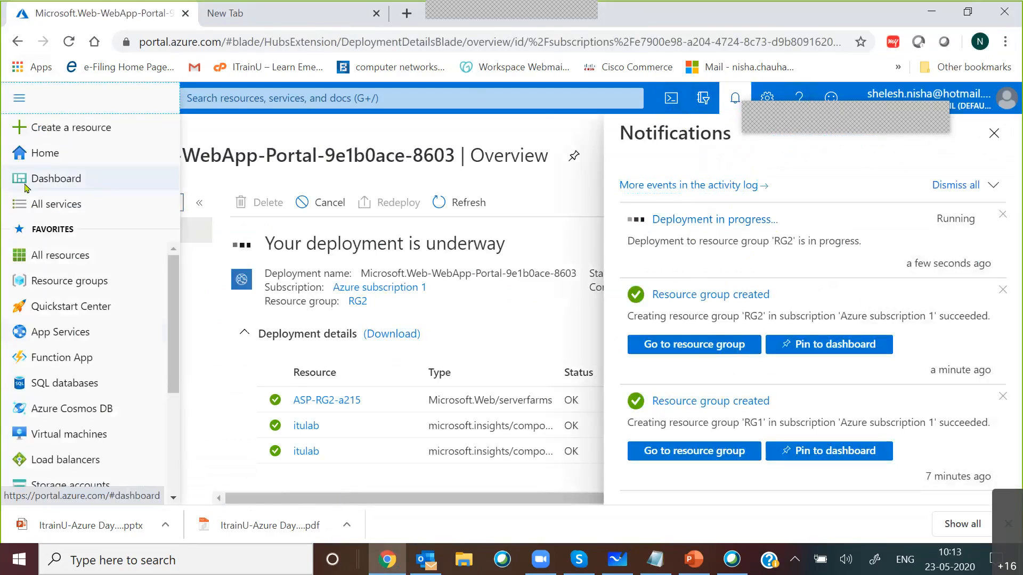
scroll(75, 338, down, 3)
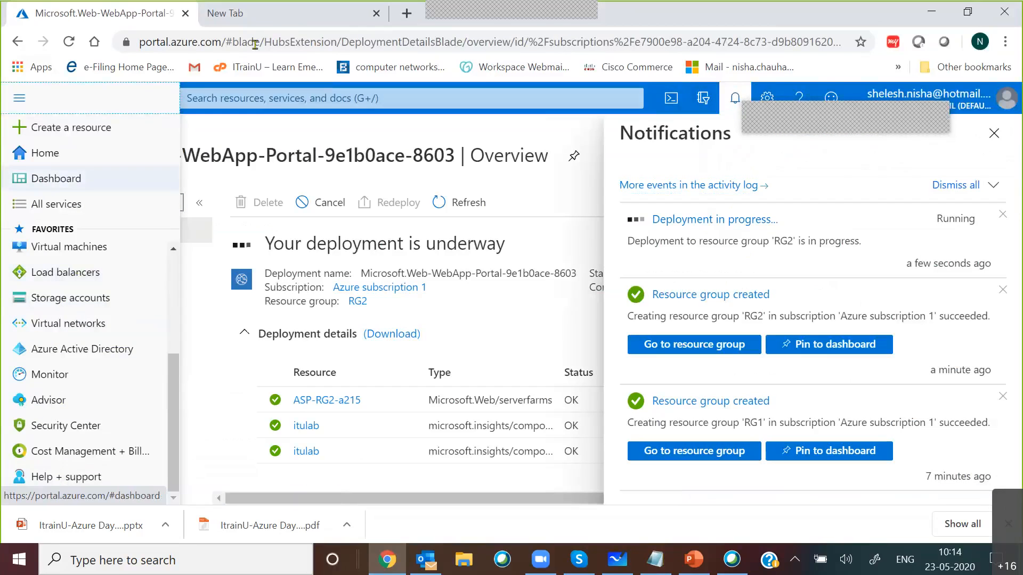
scroll(49, 424, up, 4)
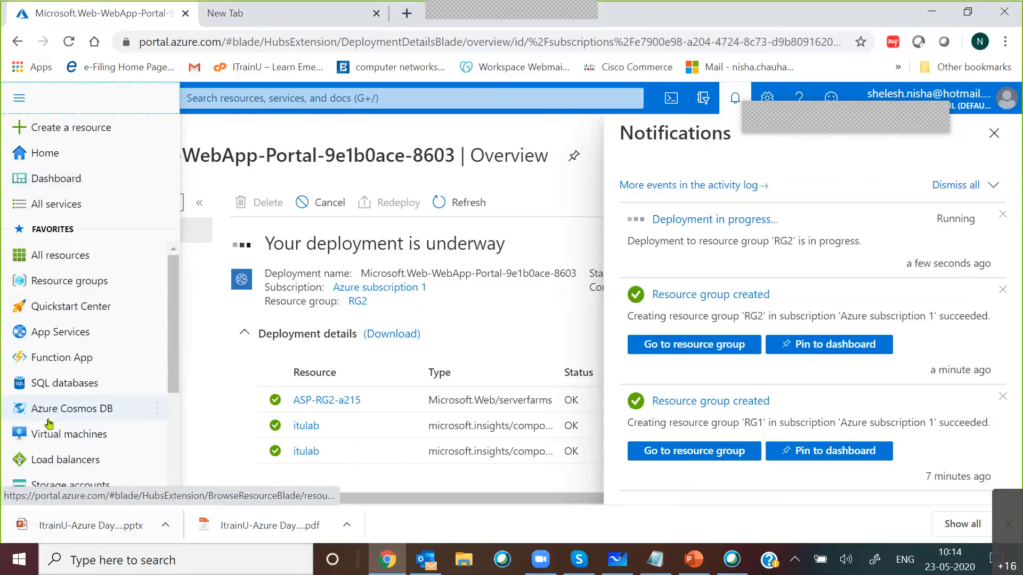
click(280, 134)
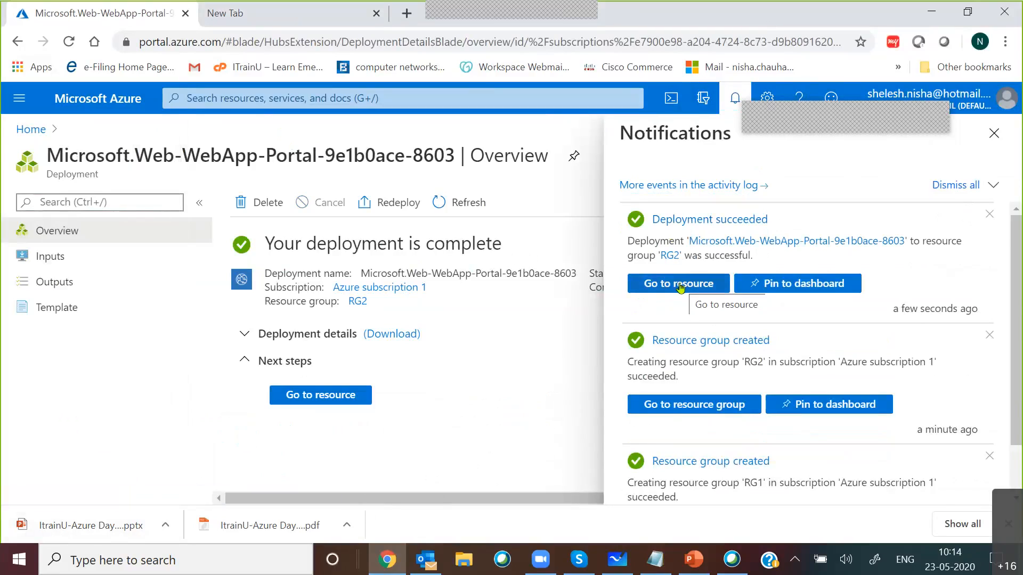
click(686, 221)
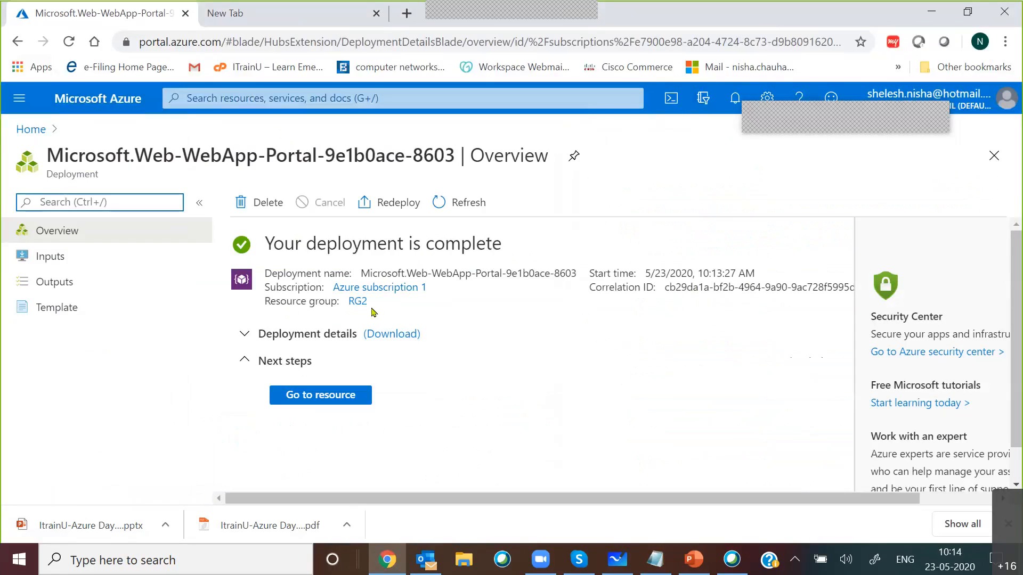
Step: Download the deployment details and open the downloaded zip archive
click(397, 336)
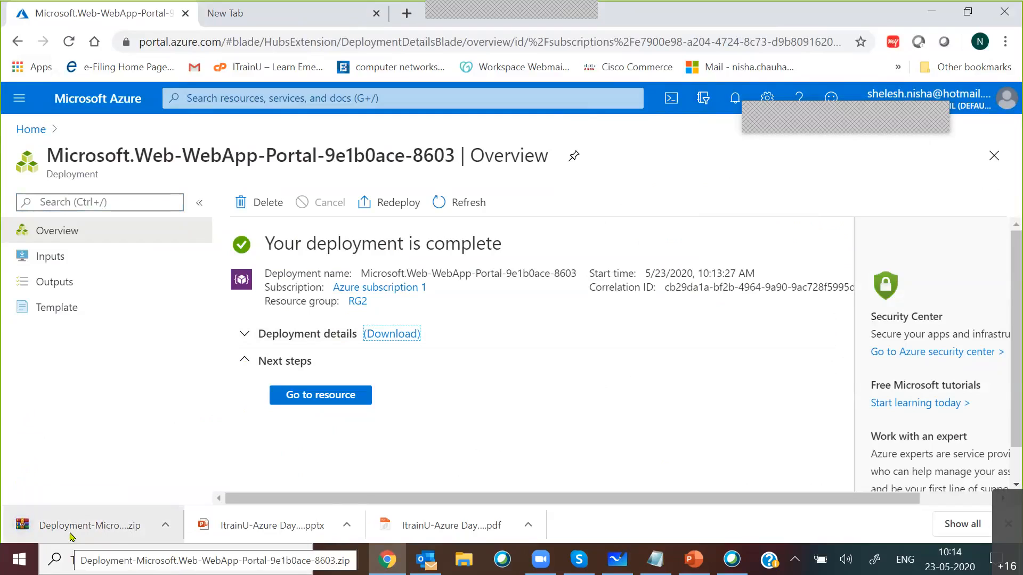
click(72, 536)
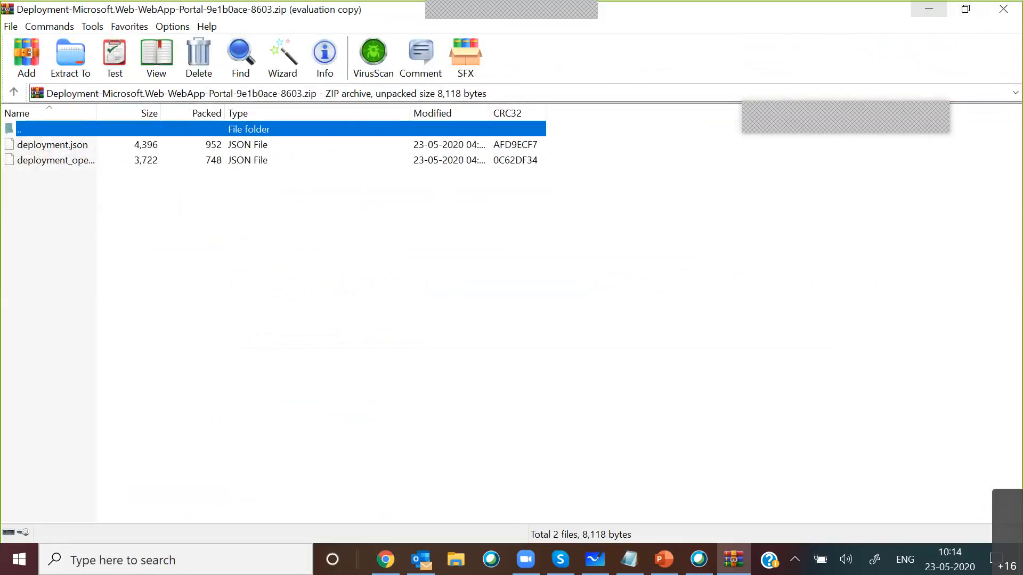
click(929, 9)
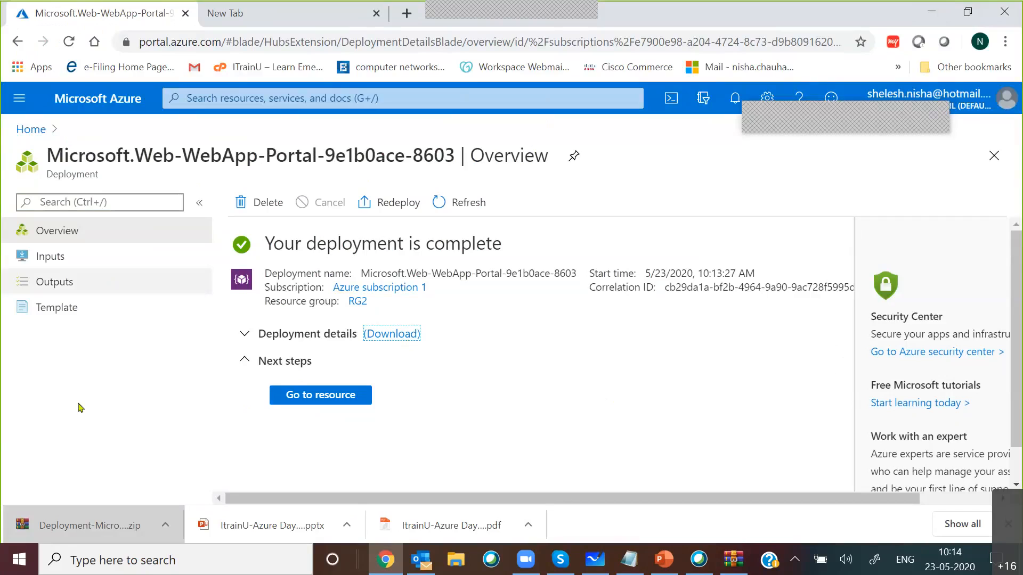
click(19, 98)
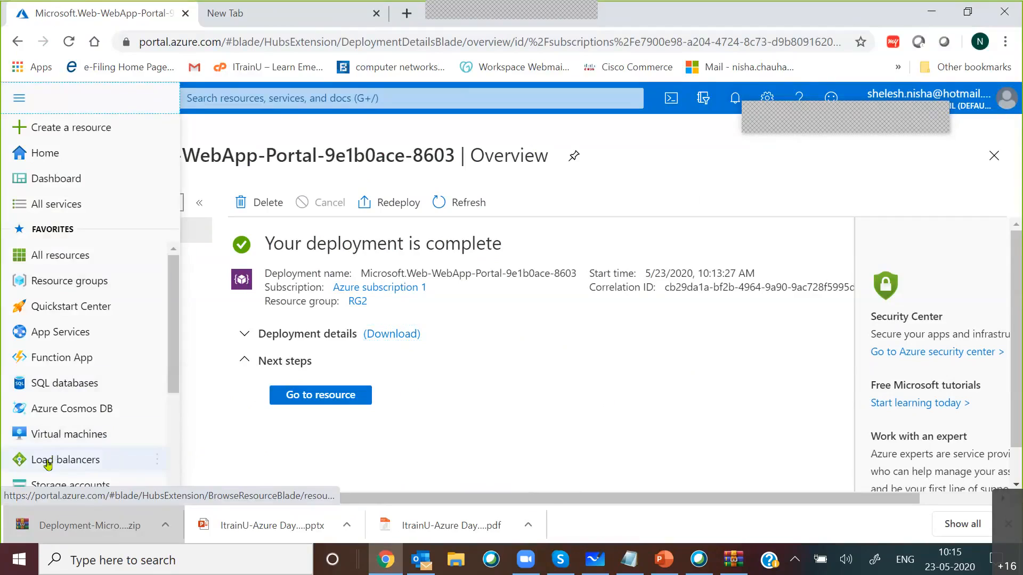
click(736, 97)
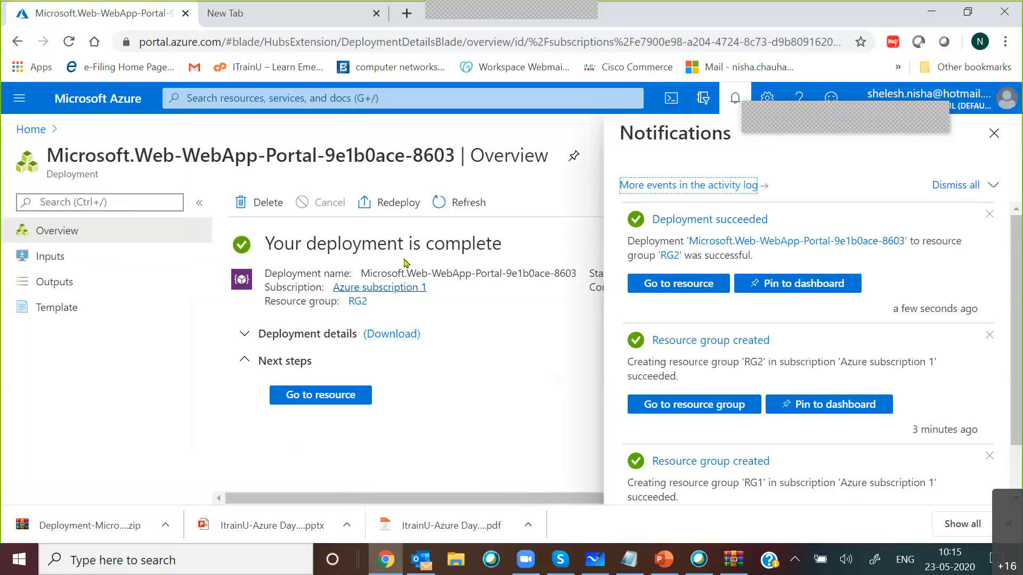
Step: View deployment.json from the downloaded deployment archive and examine its name and location parameters
click(89, 525)
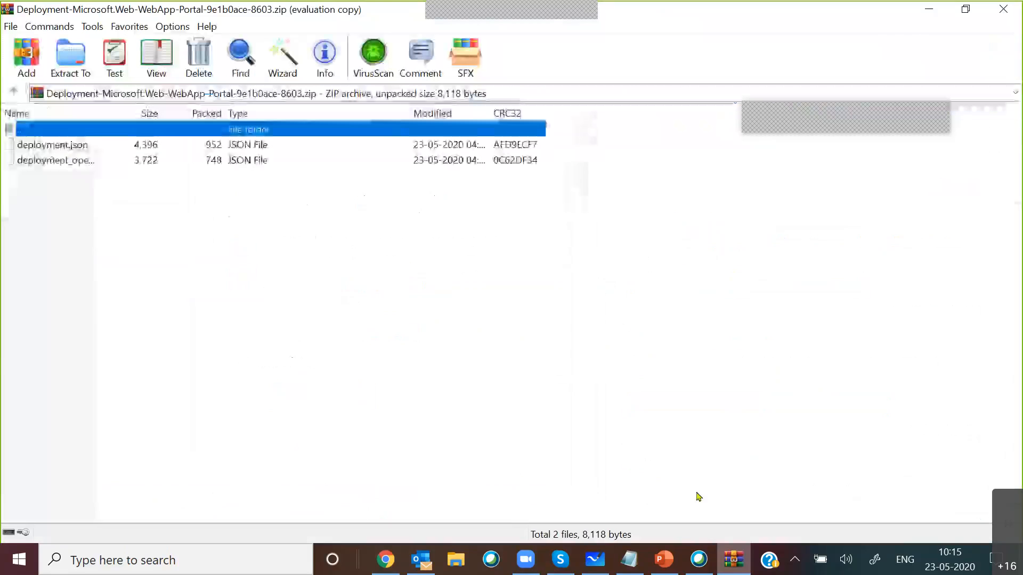
double_click(55, 149)
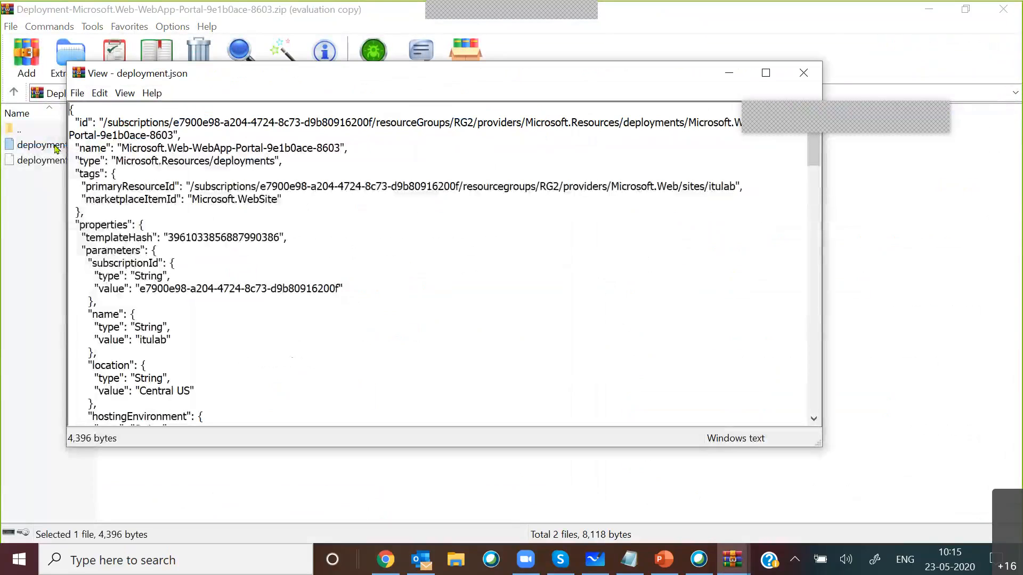
double_click(753, 70)
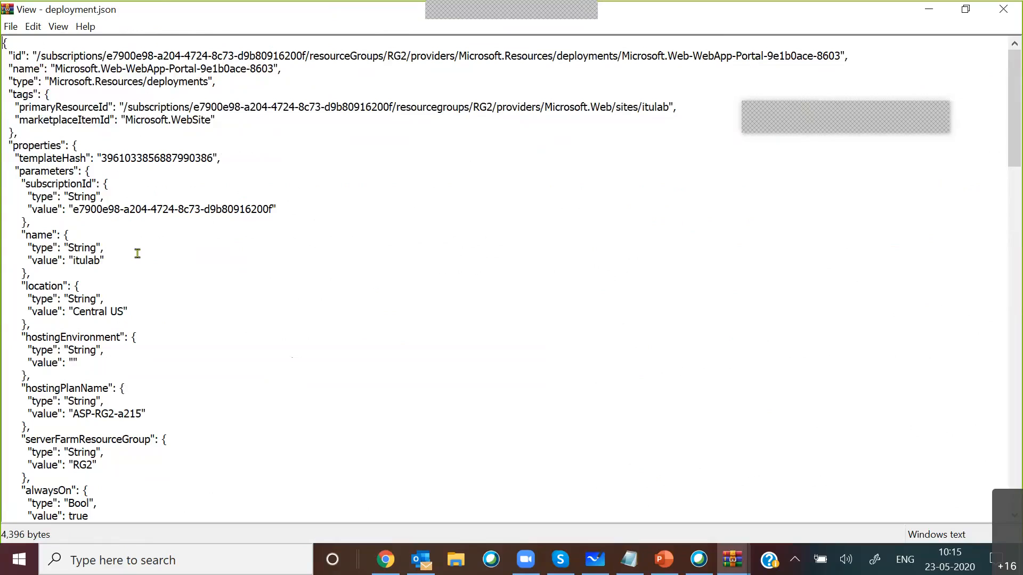
click(21, 290)
drag(19, 282, 135, 307)
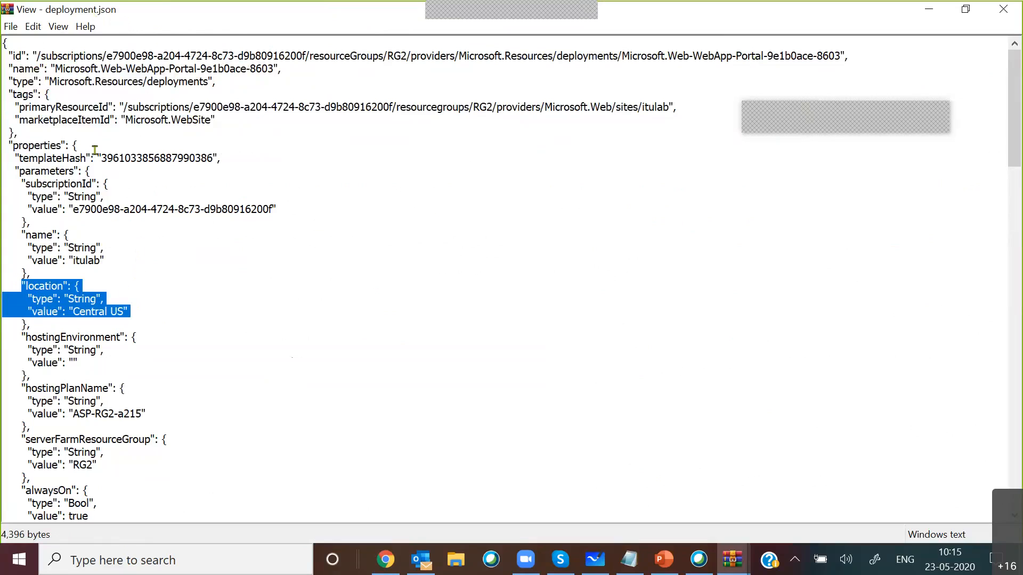
drag(106, 259, 9, 228)
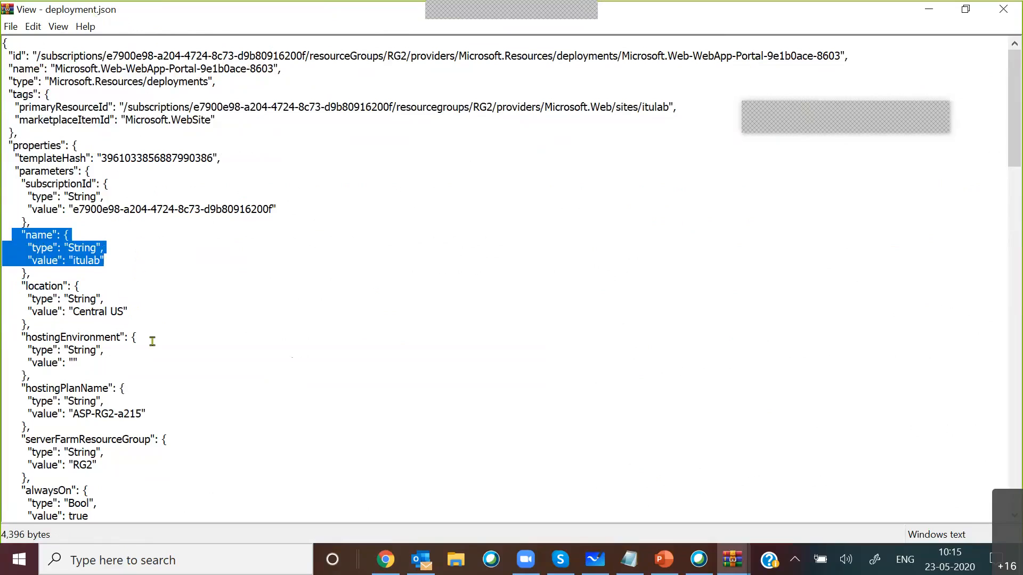
scroll(145, 355, down, 2)
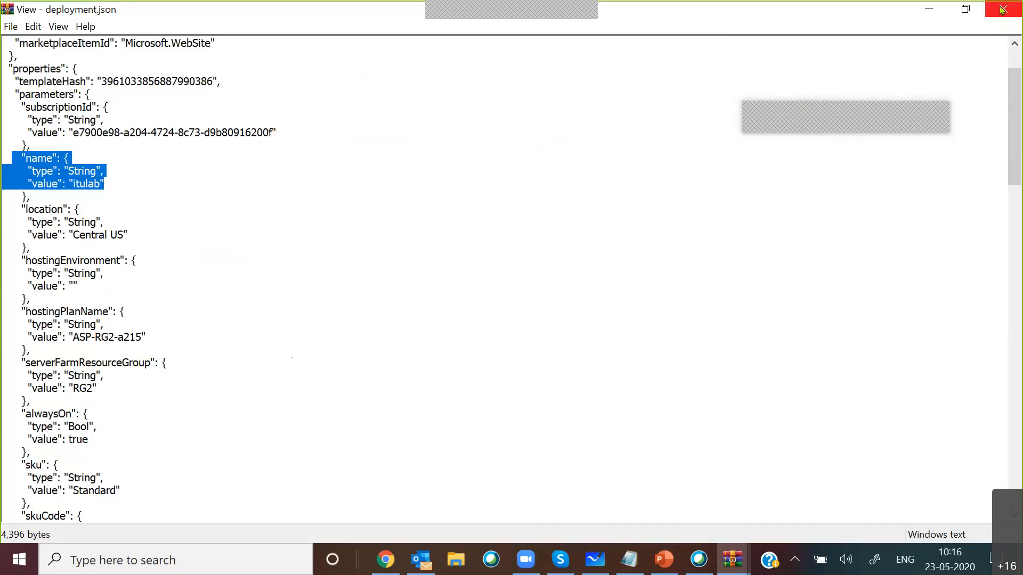
click(129, 231)
drag(130, 231, 67, 230)
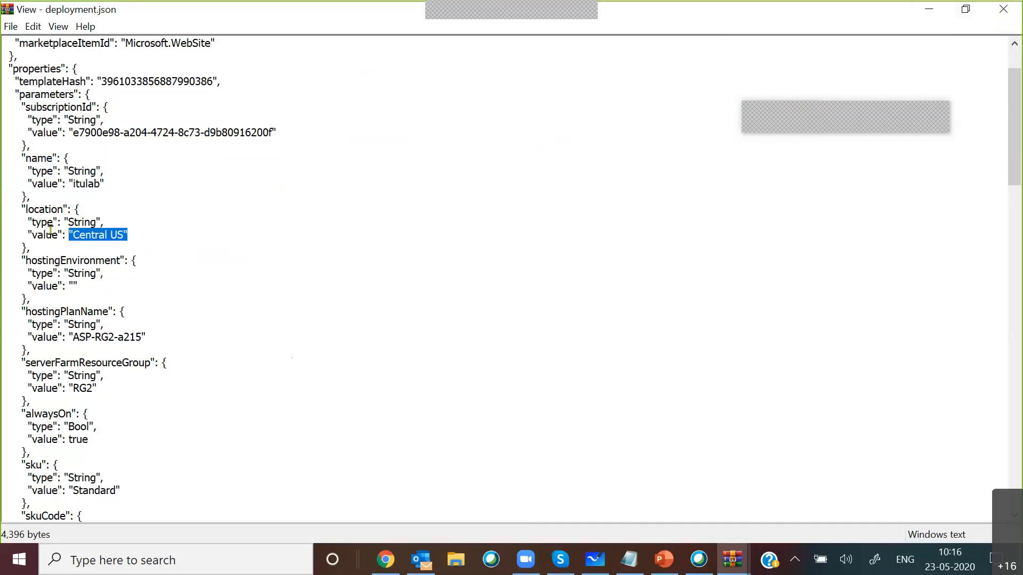
click(1004, 11)
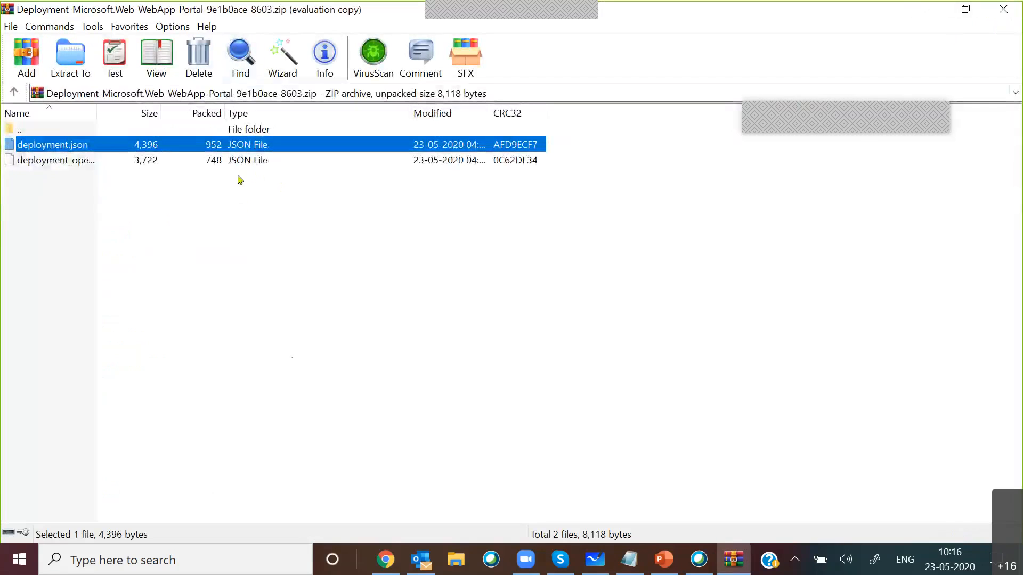
click(1009, 16)
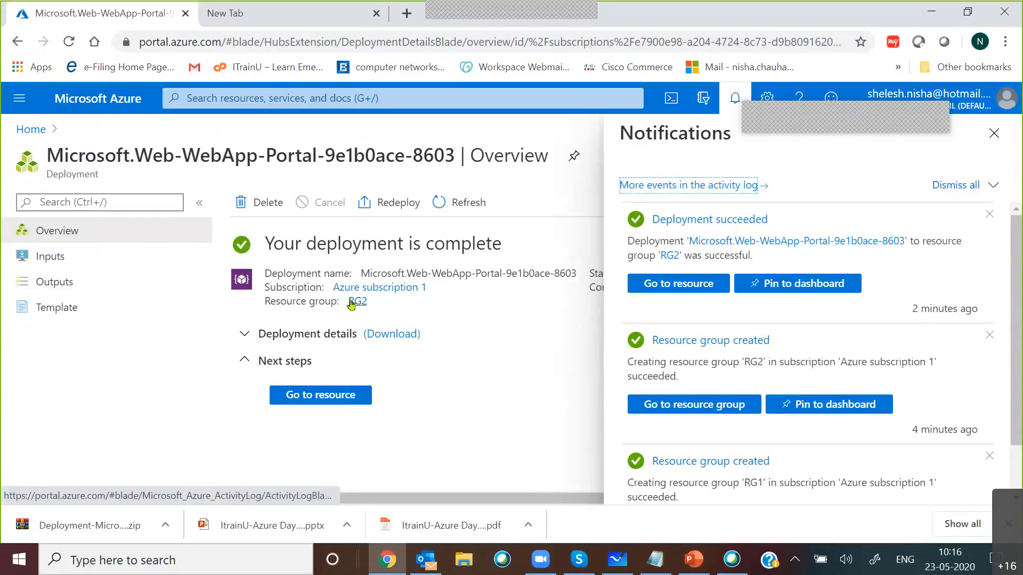
Step: Widen the App Service Plan column in the App Services list and open the itulab web app
click(997, 138)
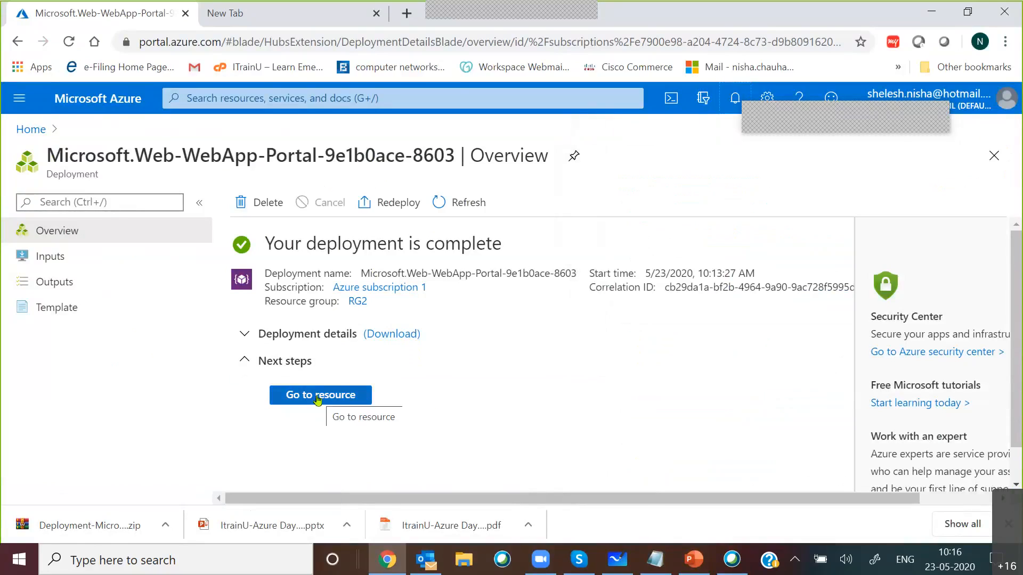
click(10, 106)
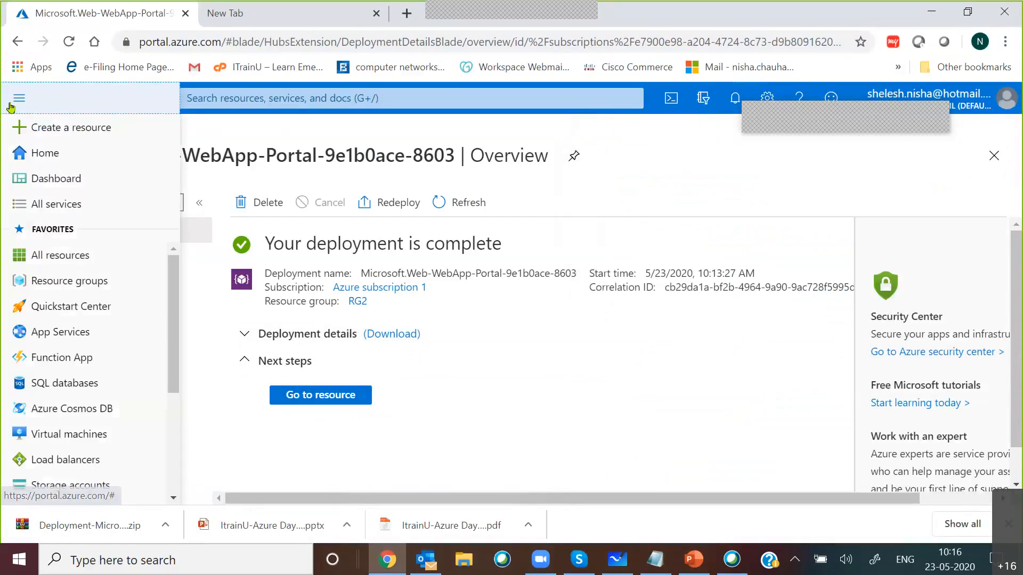
click(50, 335)
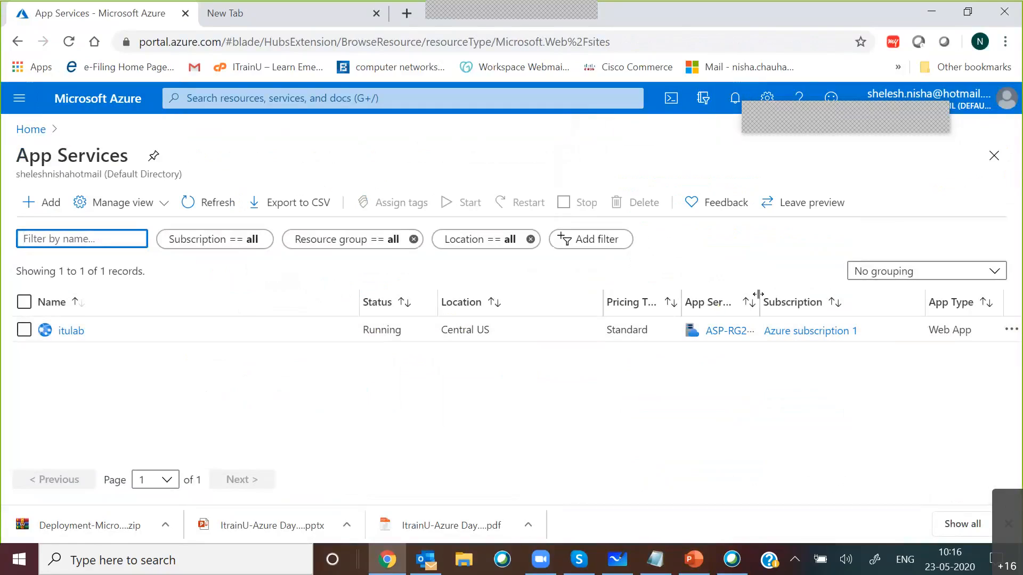
drag(758, 295, 816, 296)
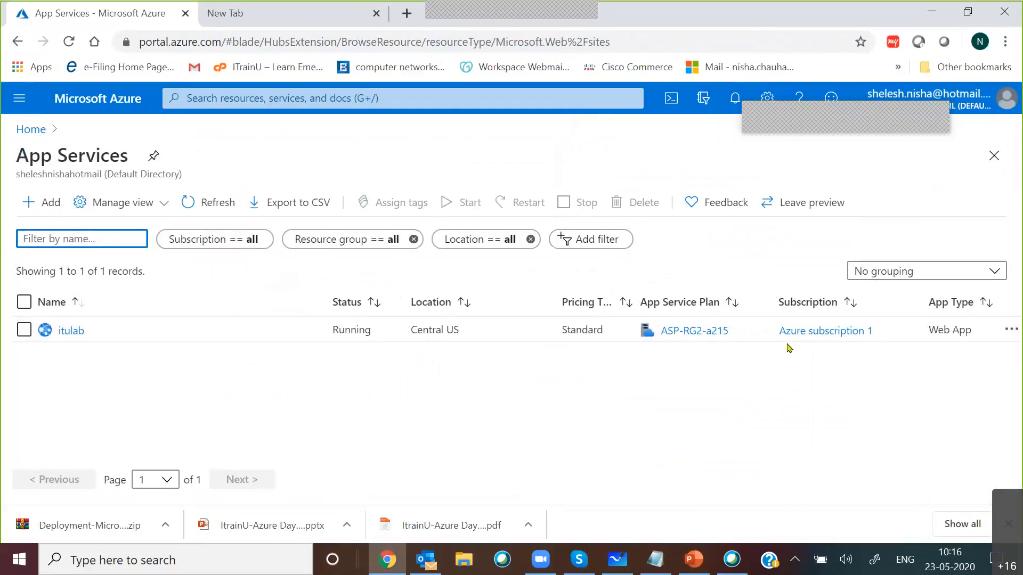
click(70, 330)
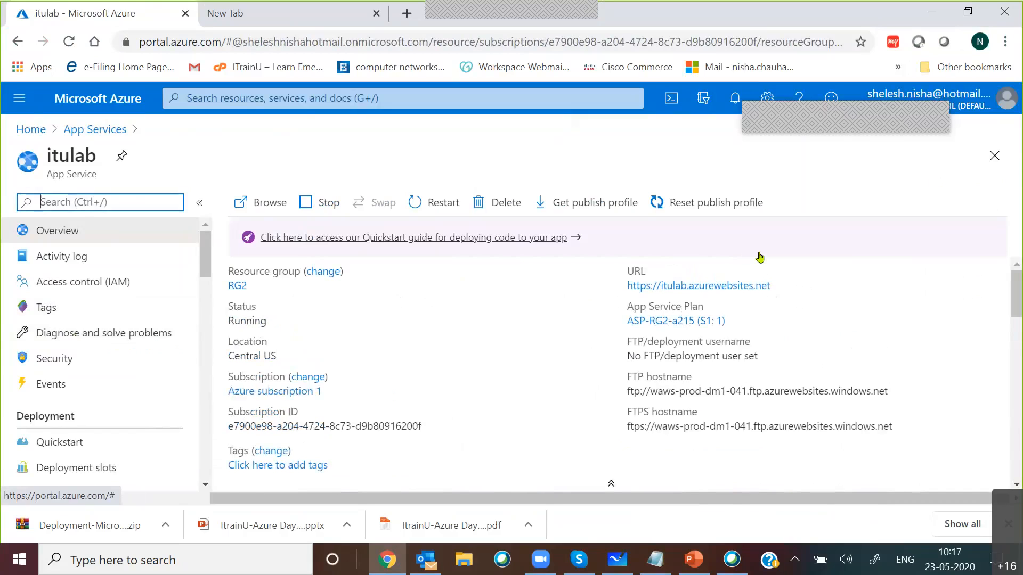
click(779, 287)
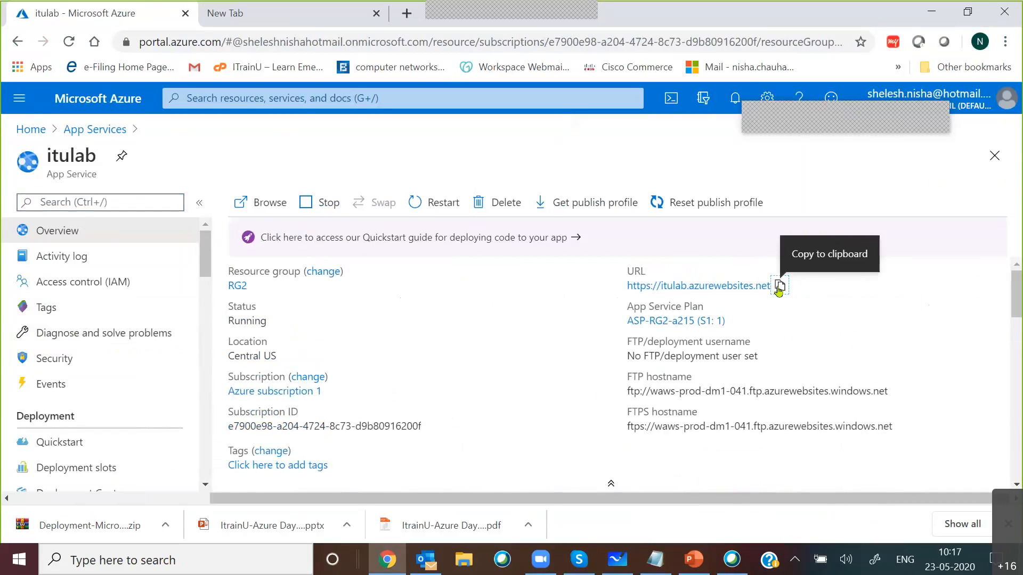
click(224, 13)
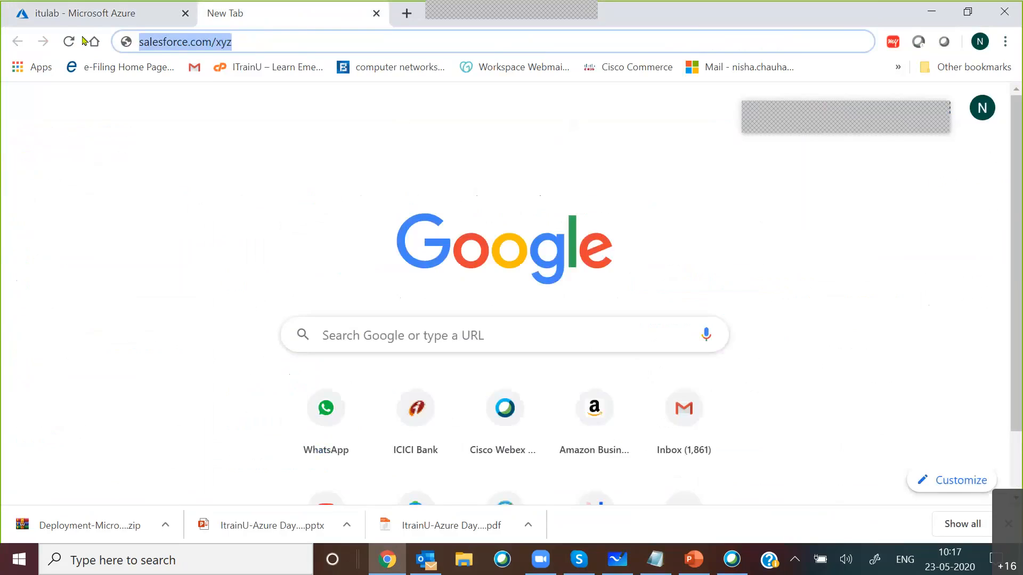
key(ctrl+v)
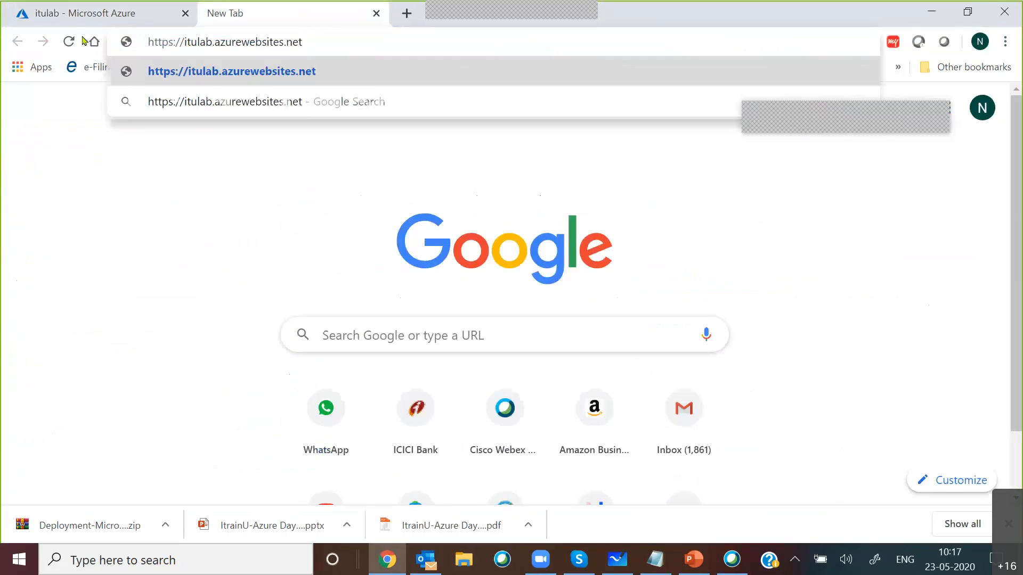
key(Return)
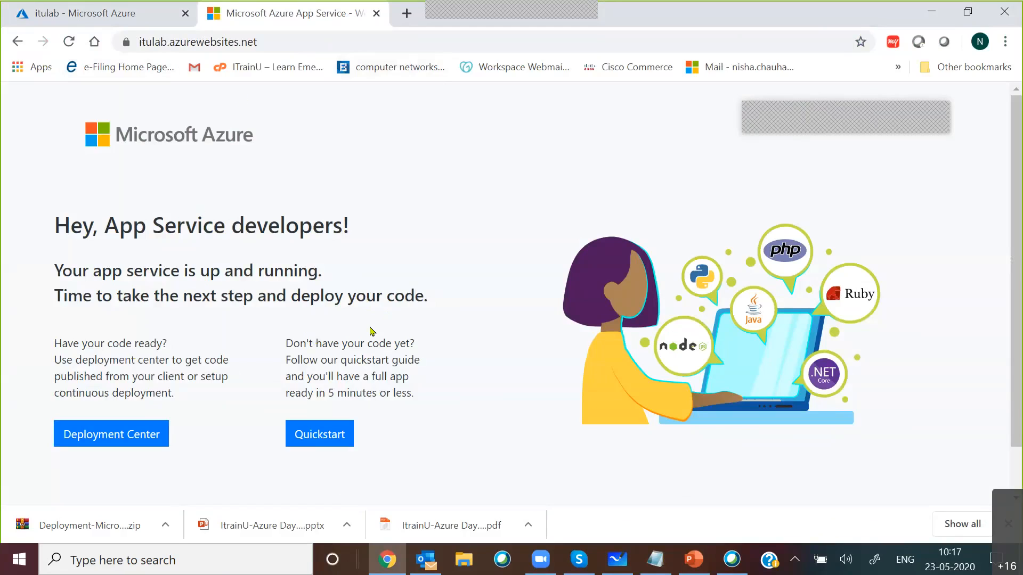
Step: Switch to the ItrainU-Azure Day 10 presentation in PowerPoint, compare the web app lab slides, view Create Traffic Manager, and return to Chrome
click(693, 559)
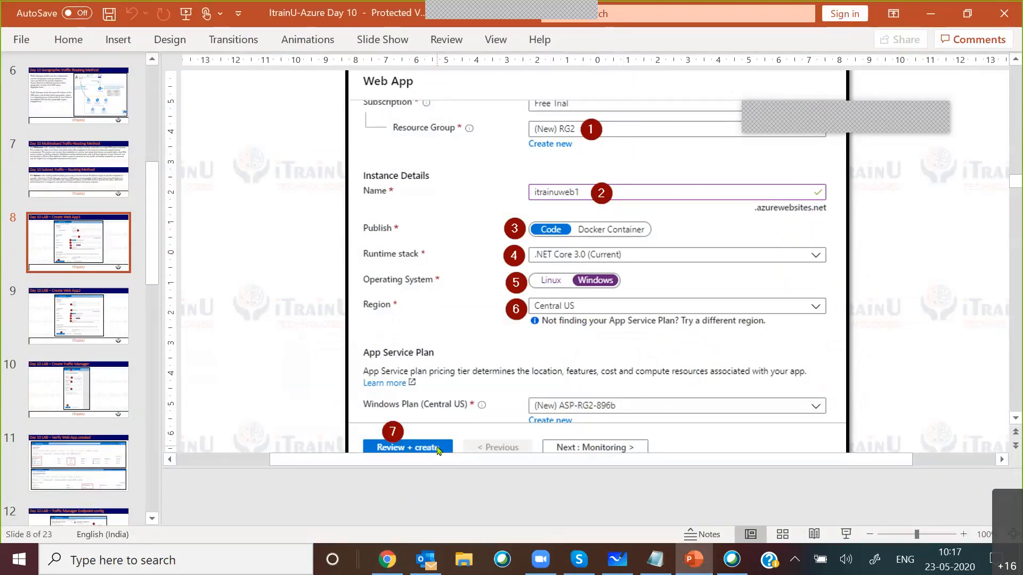
scroll(438, 450, down, 5)
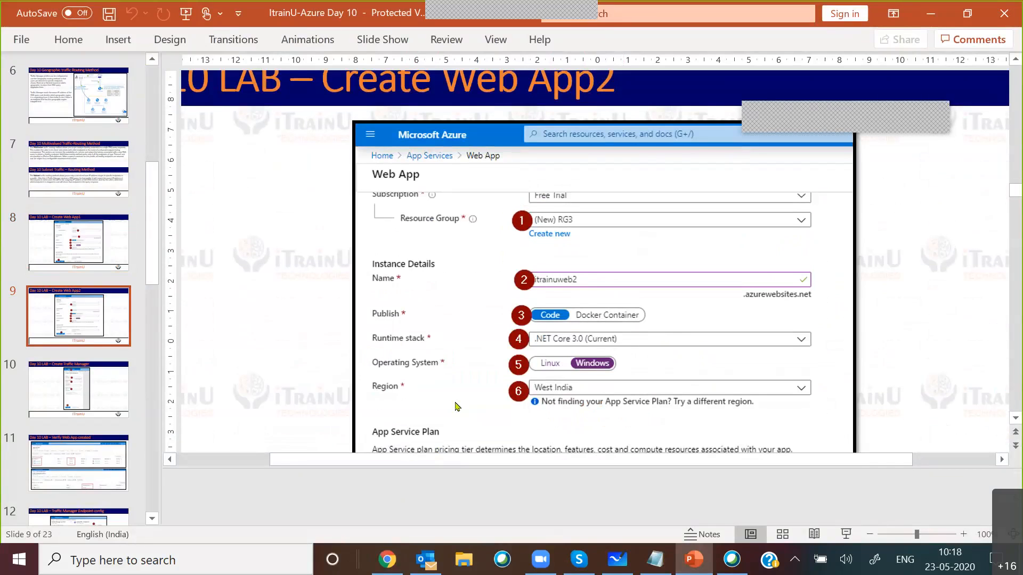
scroll(543, 208, up, 3)
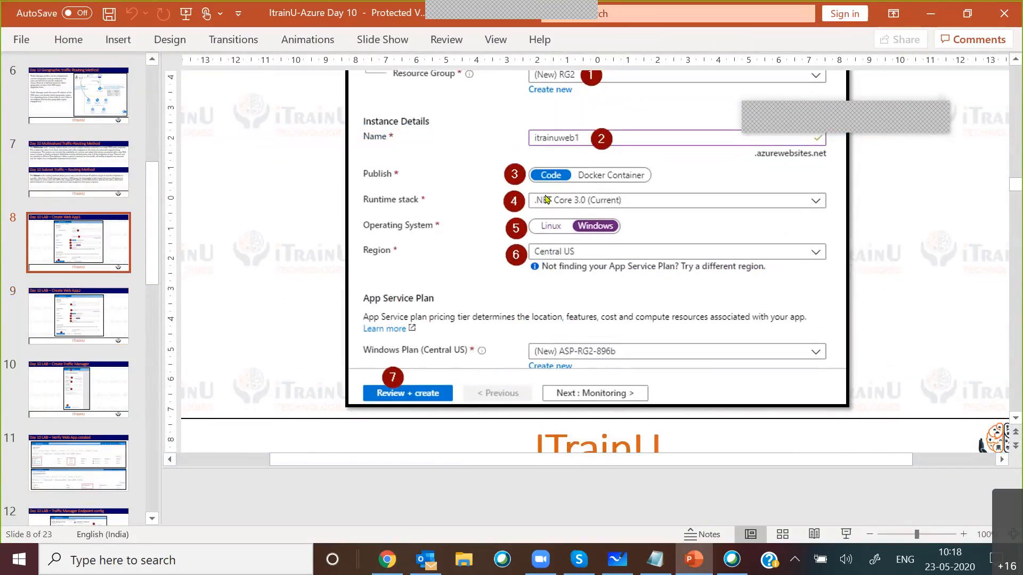
scroll(426, 391, down, 3)
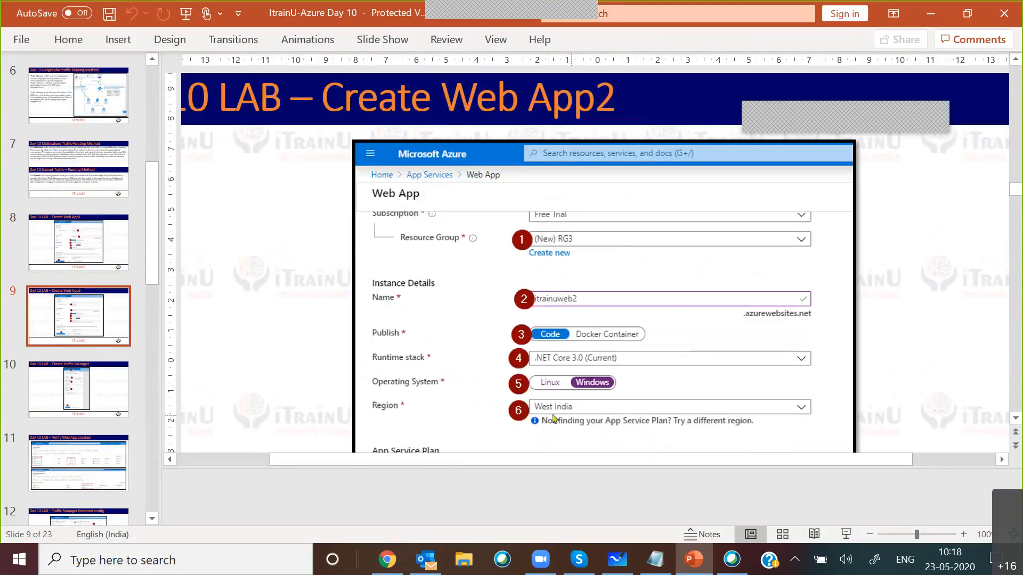
scroll(579, 408, down, 3)
scroll(579, 405, down, 15)
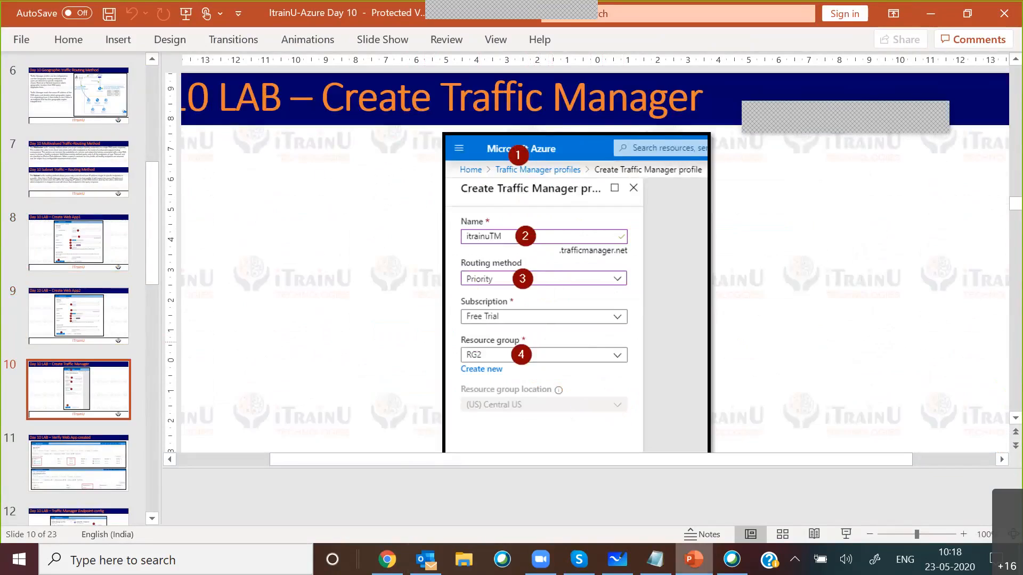
click(388, 560)
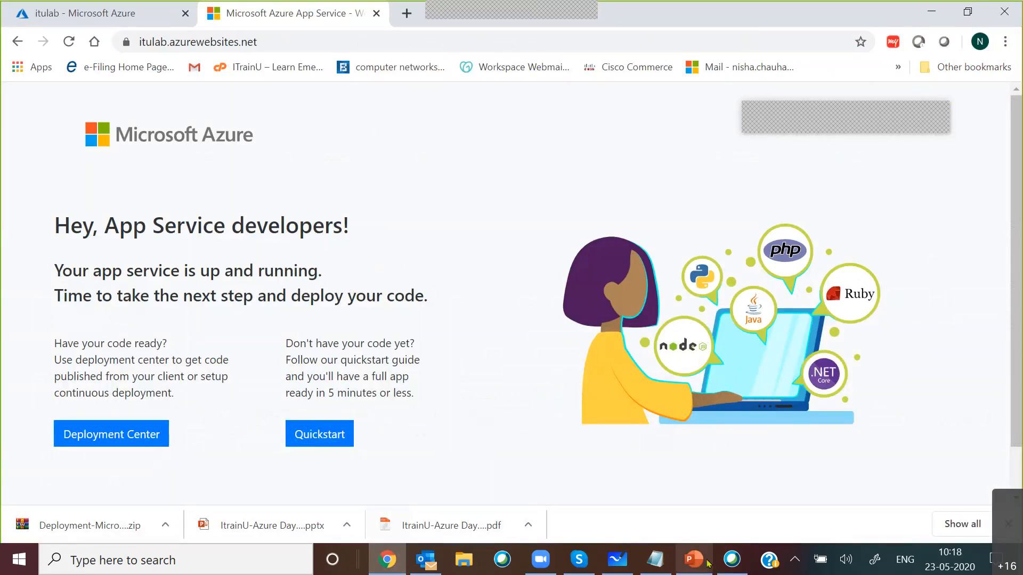
Step: Switch back to the PowerPoint presentation and open slide 19, FTP and Change Content
mouse_move(692, 560)
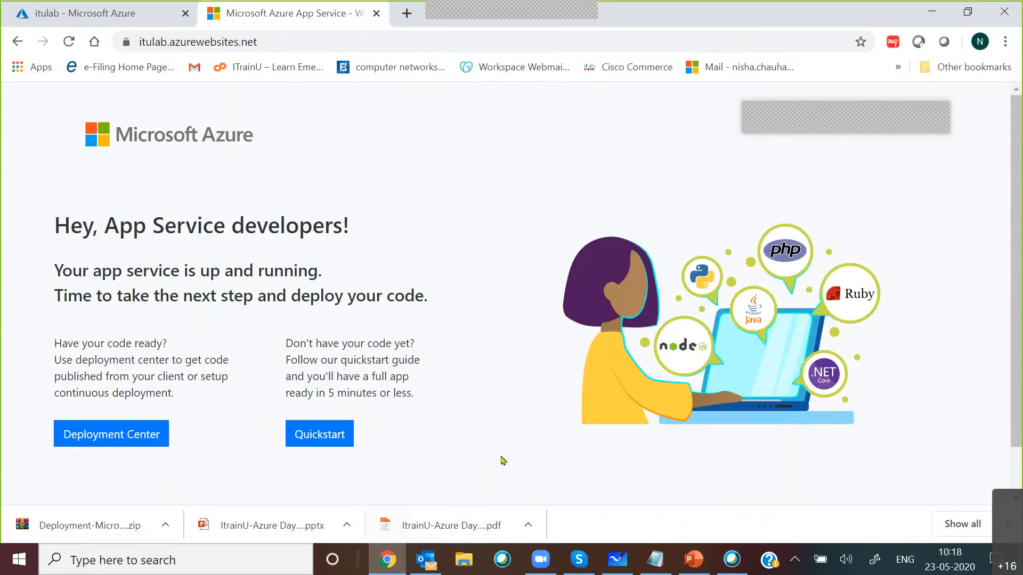
click(694, 558)
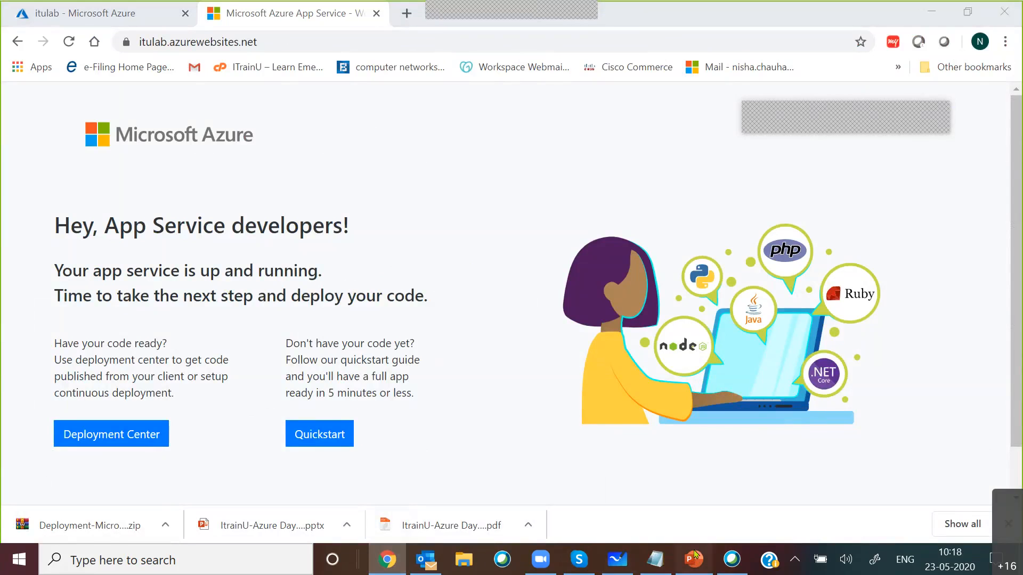
scroll(133, 352, down, 3)
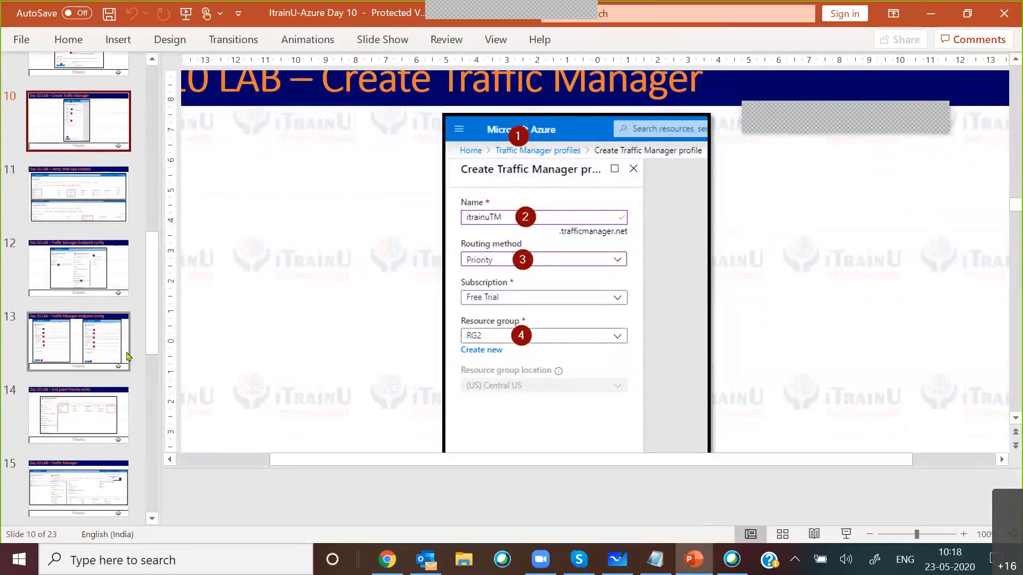
scroll(107, 373, down, 5)
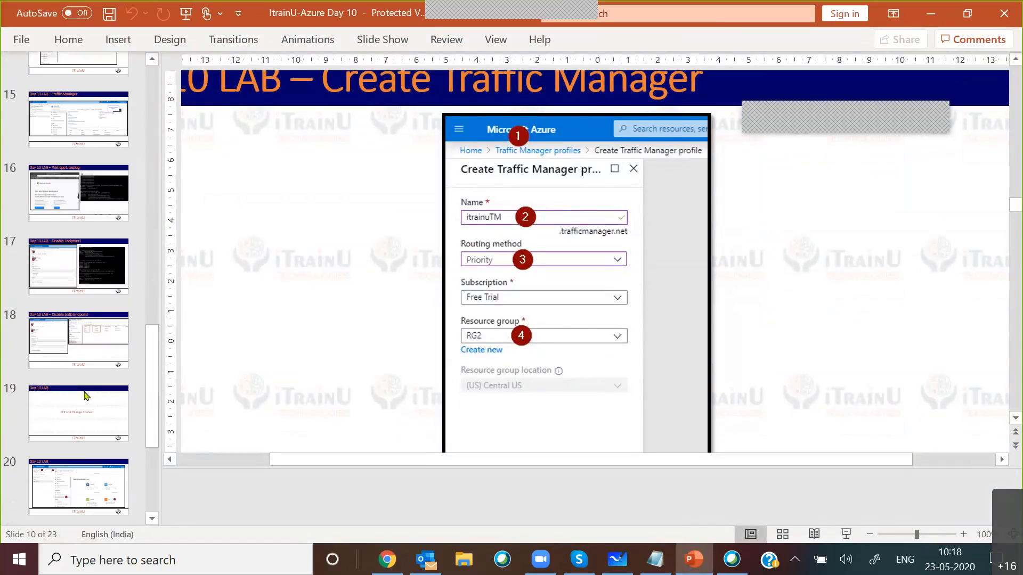
click(86, 396)
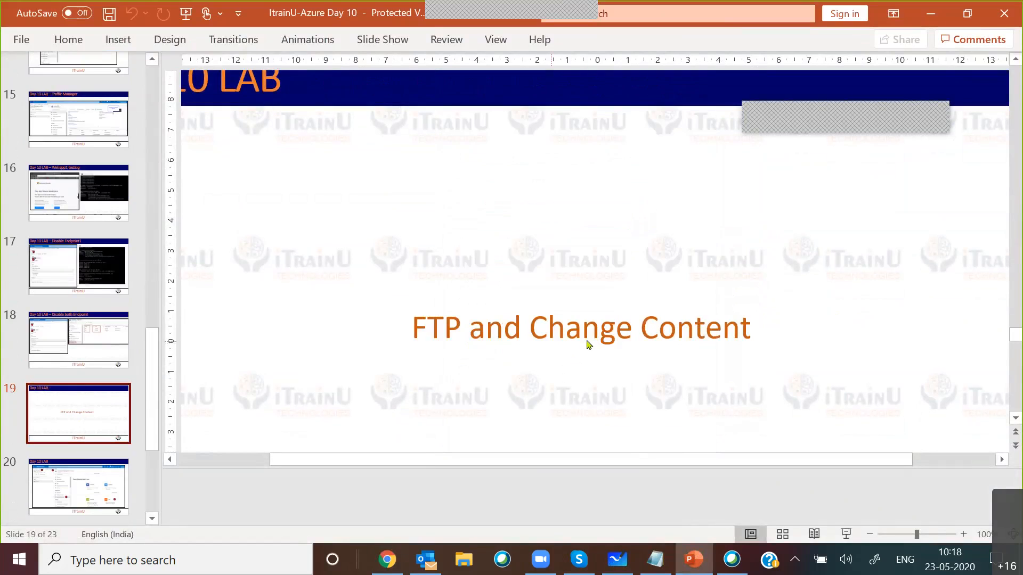
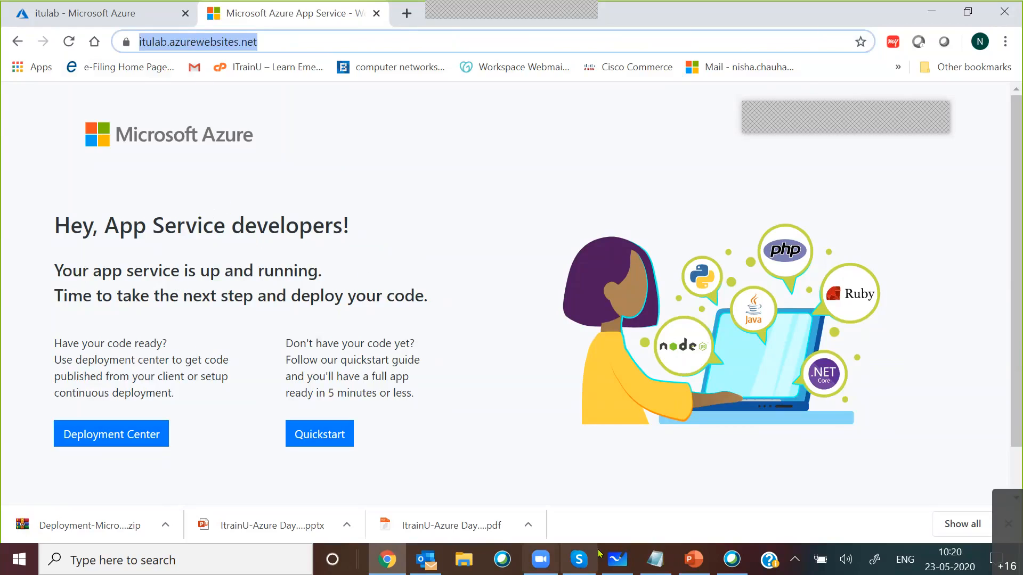
Step: Switch to the ItrainU-Azure Day 10 presentation in PowerPoint and look back through the Traffic Manager and web app lab slides
mouse_move(691, 567)
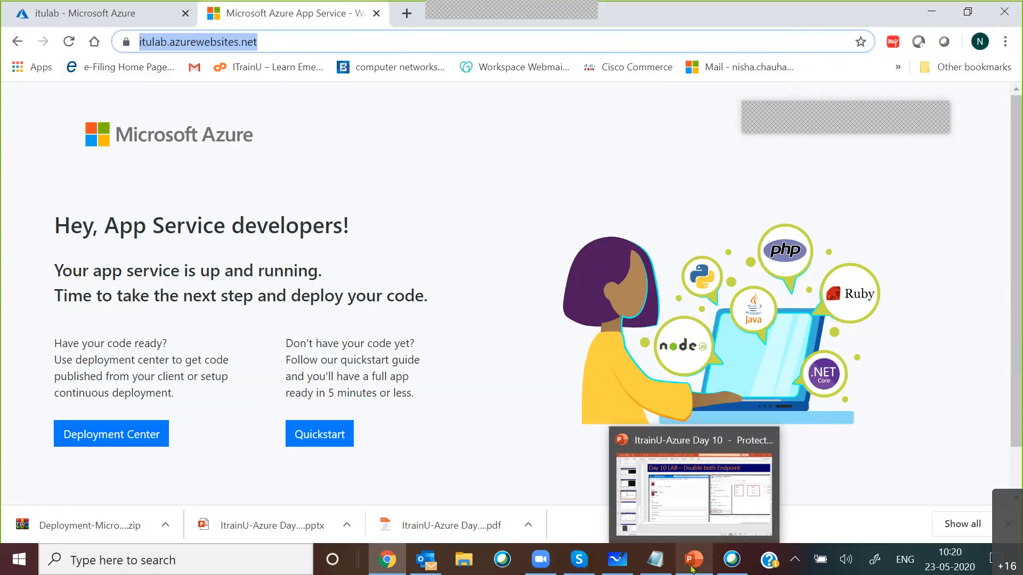
click(691, 569)
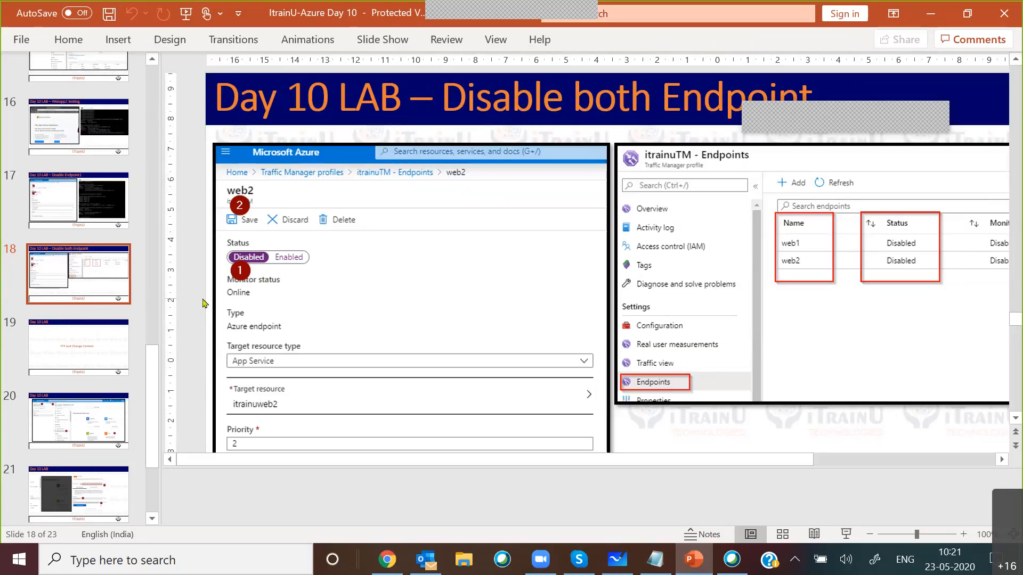
scroll(106, 319, up, 5)
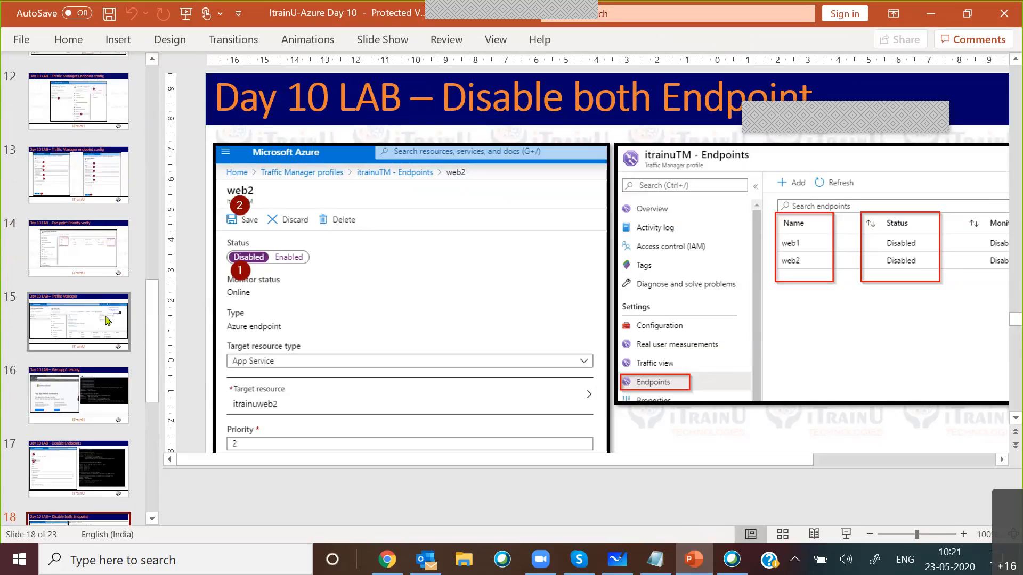
scroll(107, 320, up, 3)
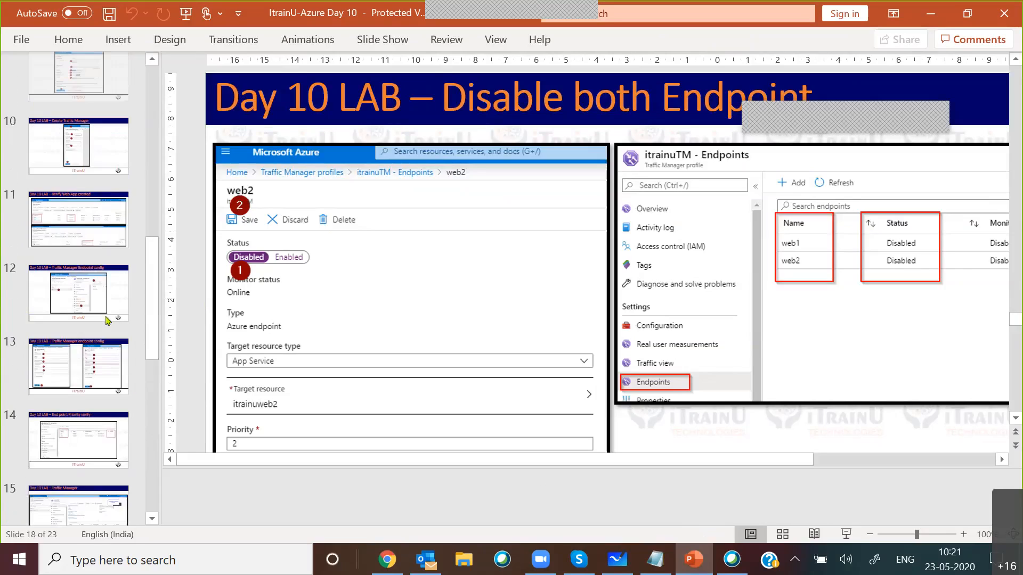
scroll(108, 320, up, 1)
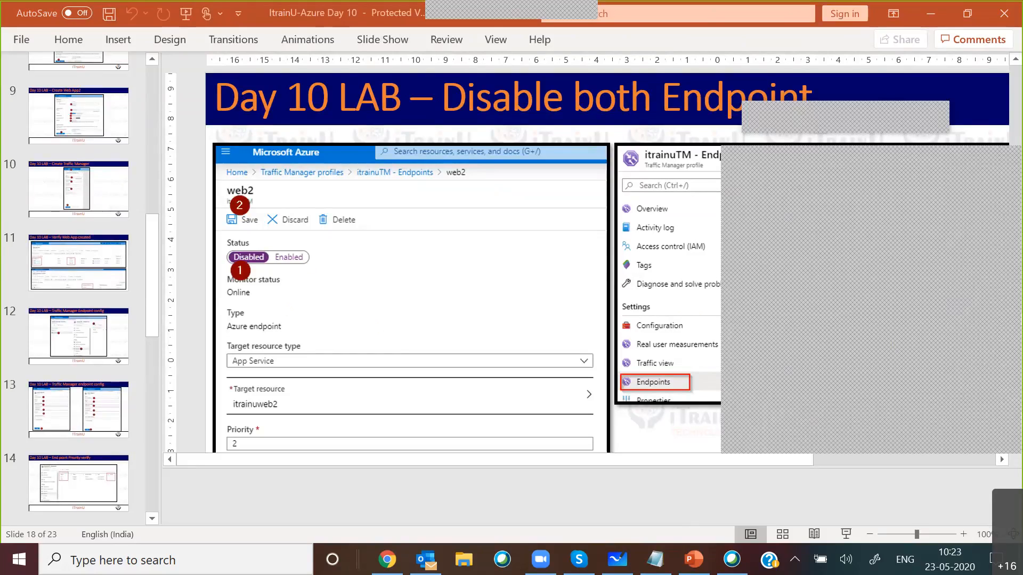
Step: Return to Chrome and review the itulab app's portal overview alongside its live welcome page
click(388, 559)
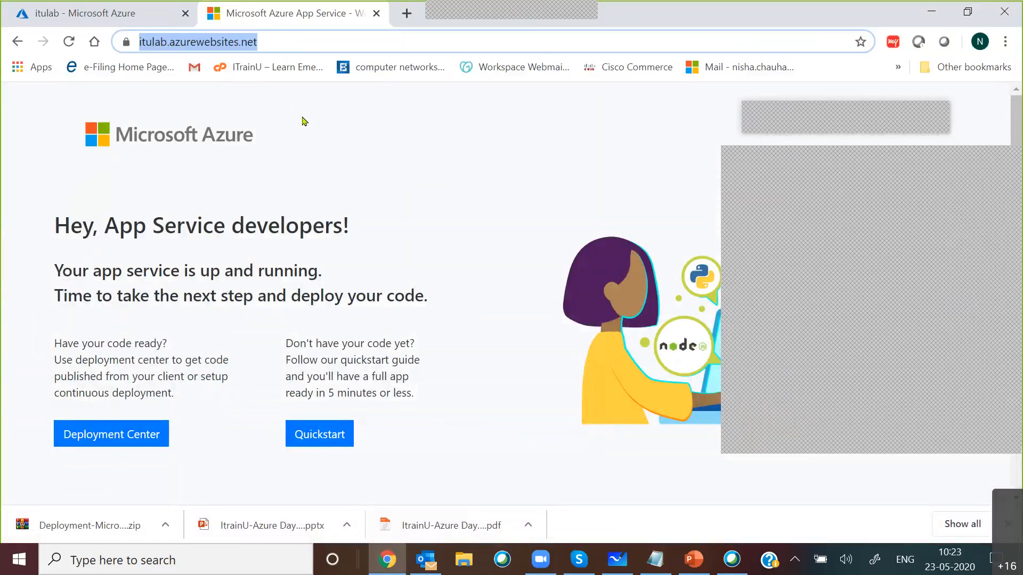
click(103, 12)
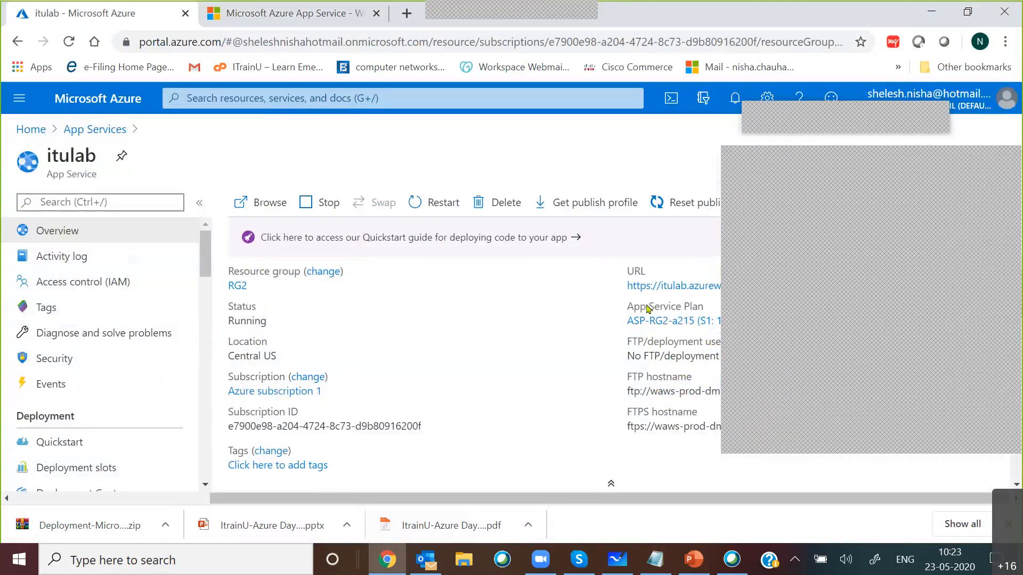
click(1005, 160)
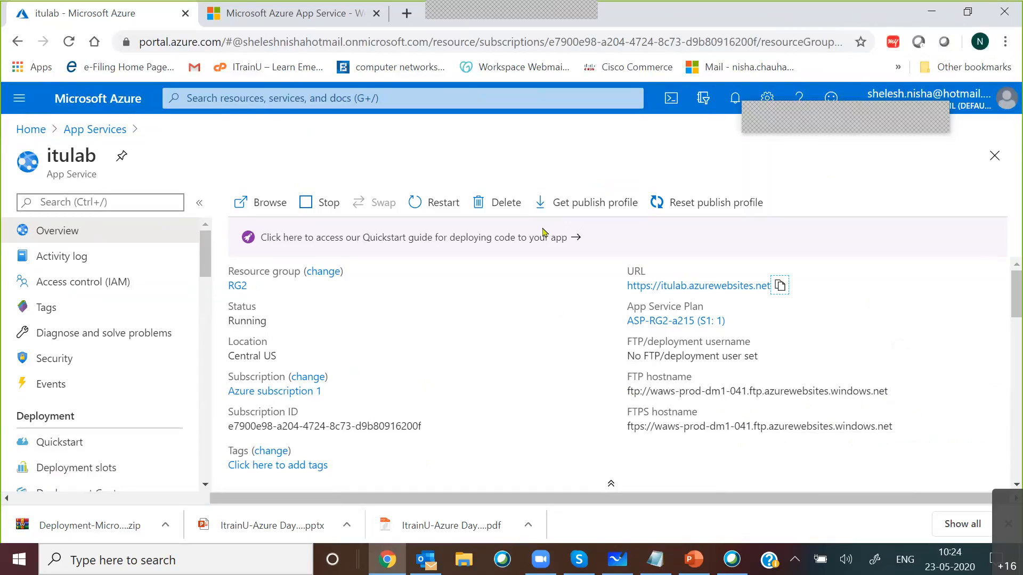
click(294, 13)
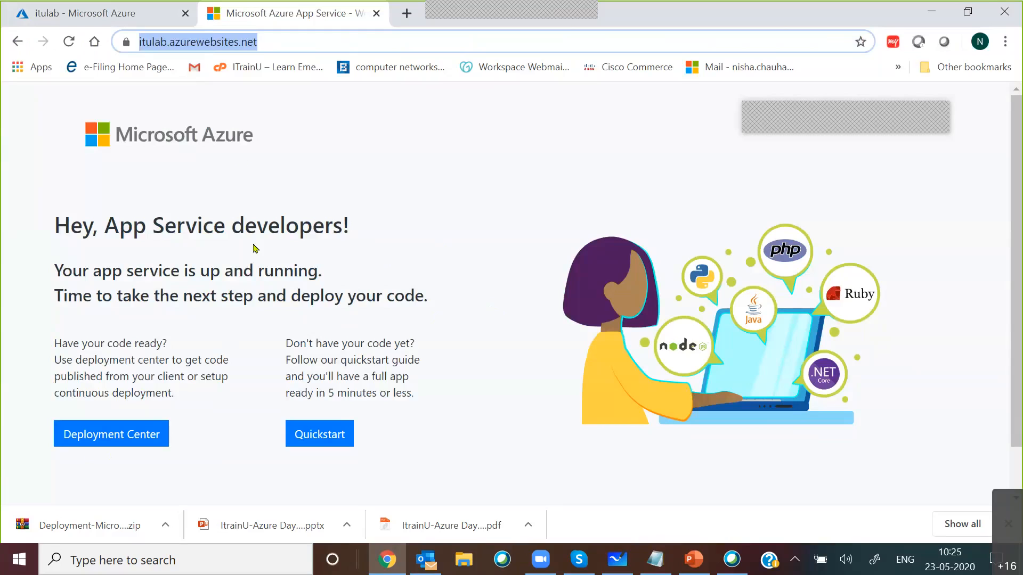
click(87, 20)
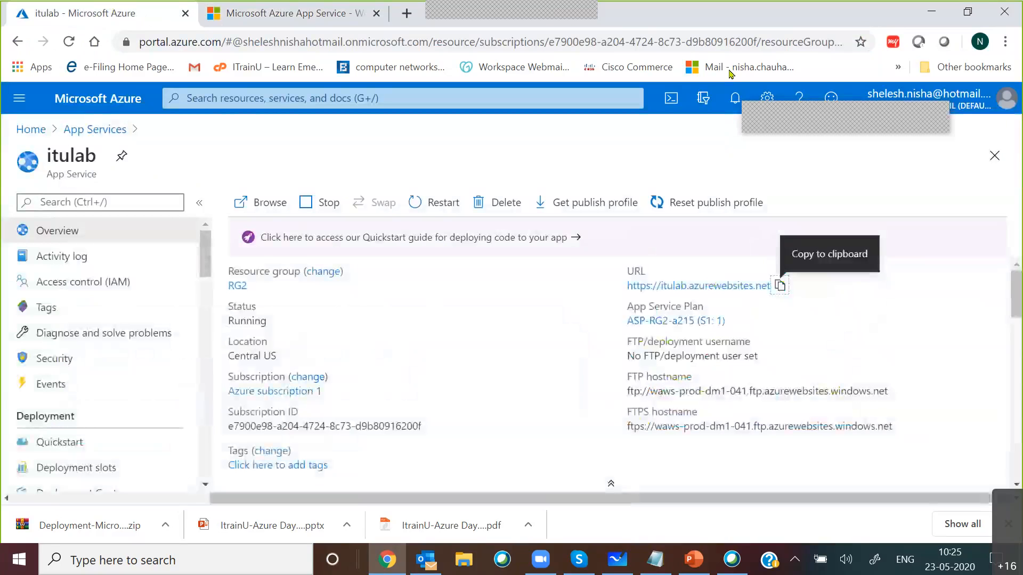
Step: View the live itulab site again, return to its portal overview, and switch to the Day 10 presentation in PowerPoint
mouse_move(640, 7)
click(677, 37)
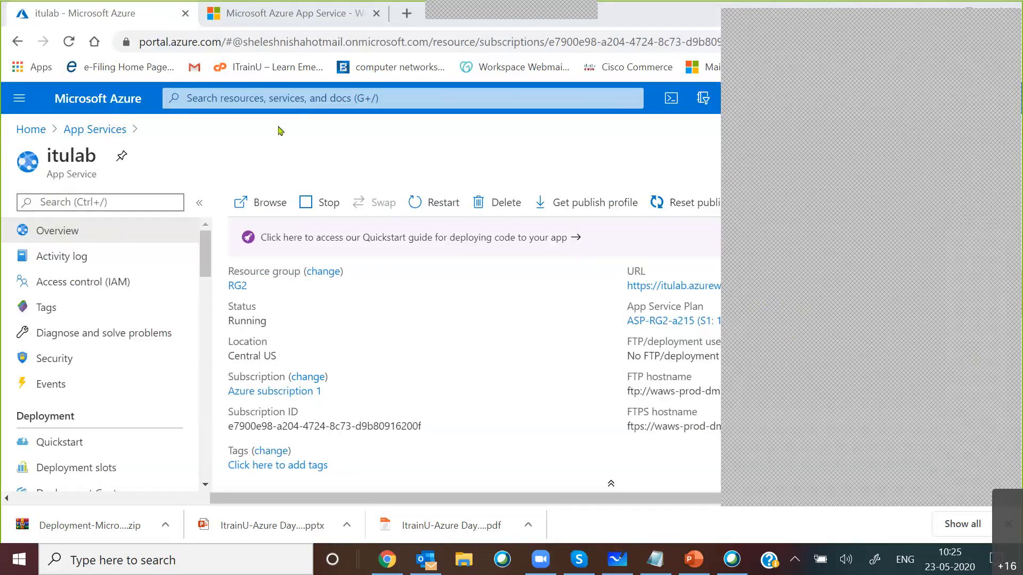
click(299, 16)
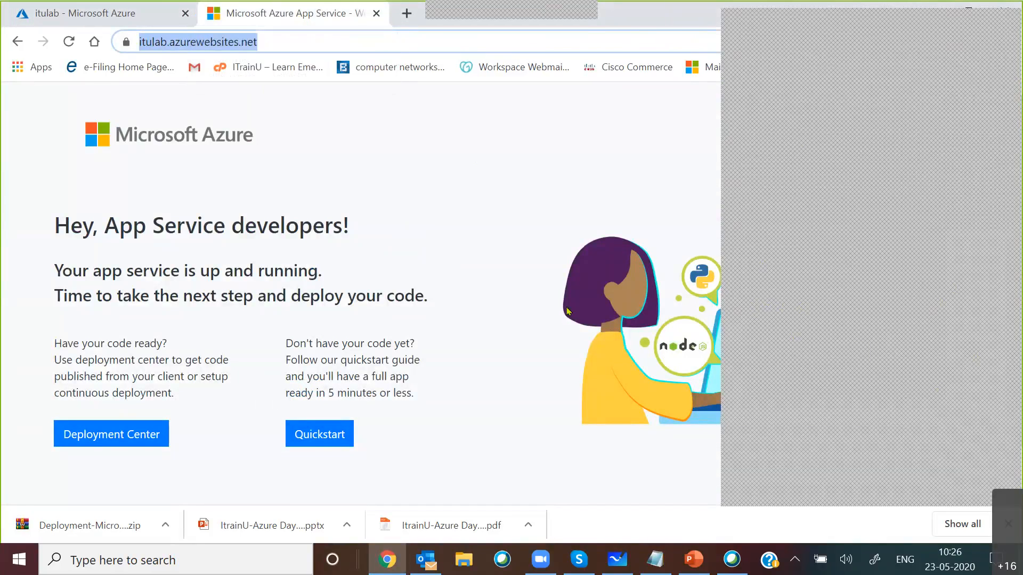
click(70, 20)
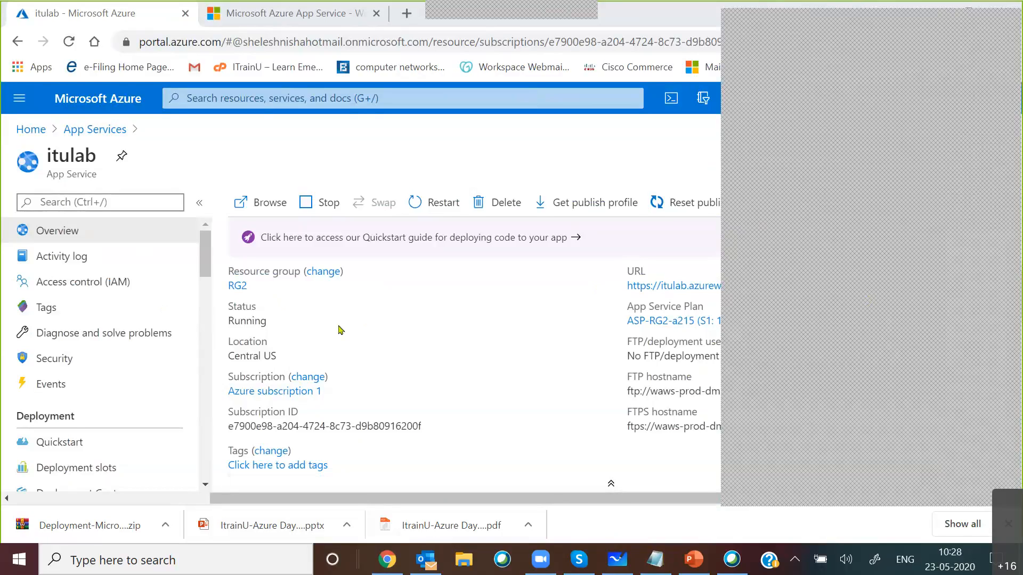
click(694, 559)
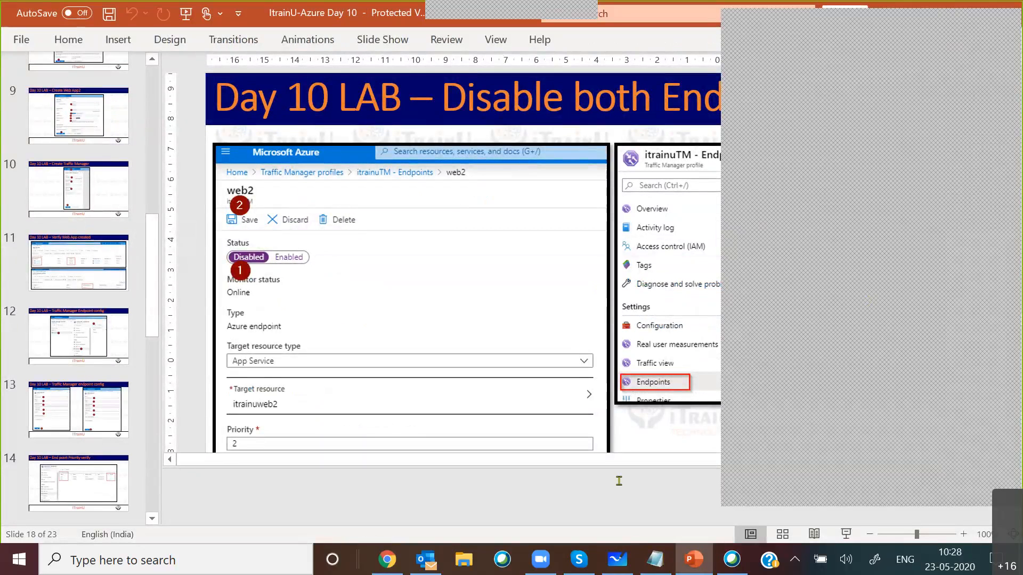